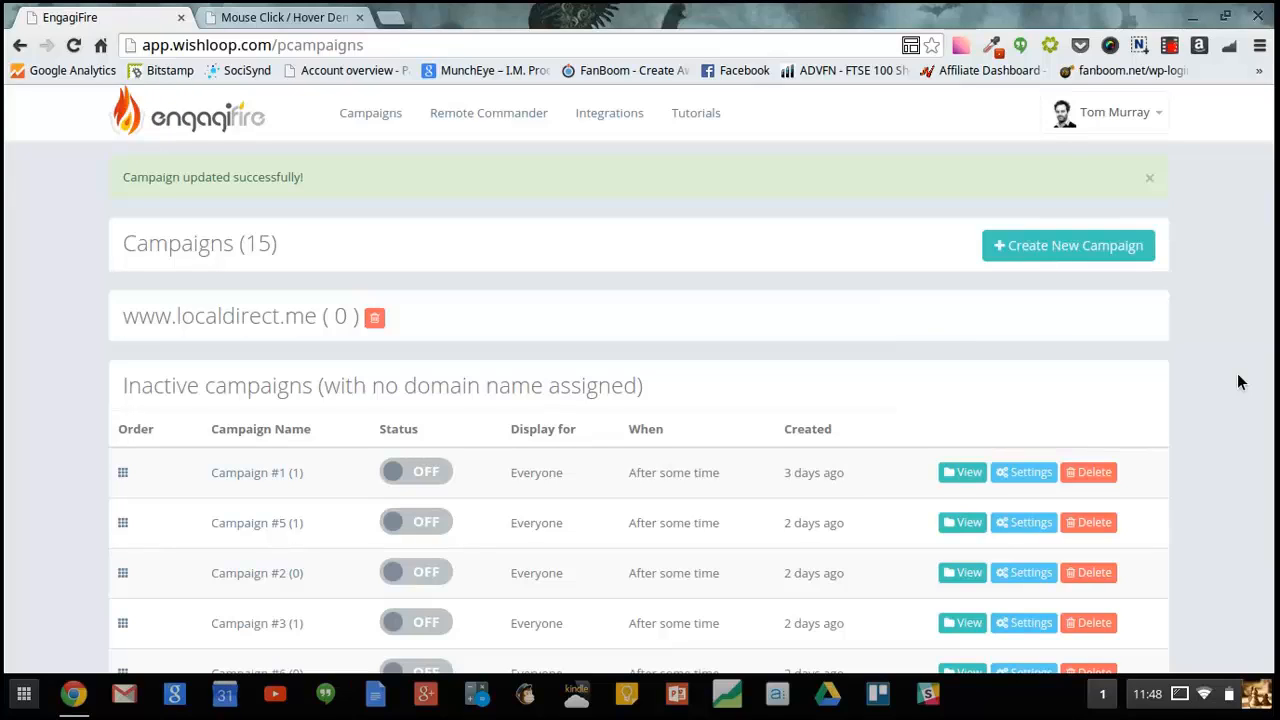
Open the settings of Campaign #1 and review the section on who should see the popups
{"action": "left_click", "coordinate": [1038, 473]}
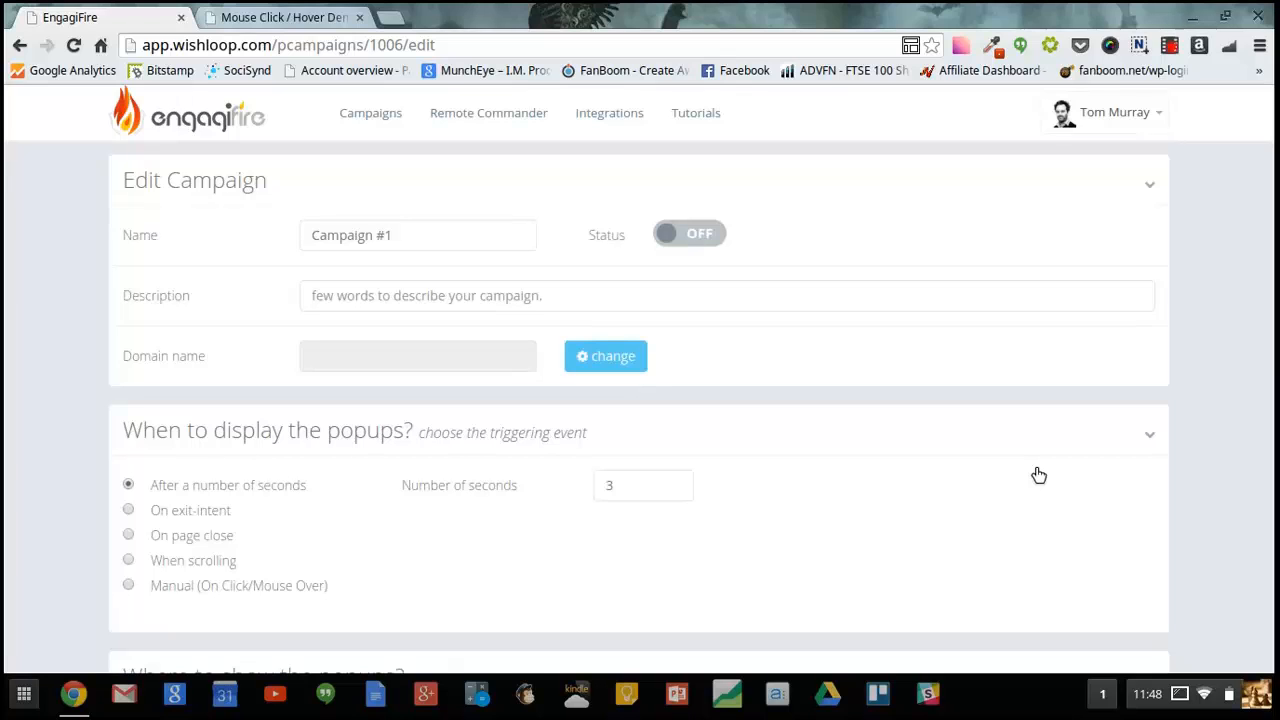
{"action": "scroll", "coordinate": [1039, 475], "scroll_direction": "down", "scroll_amount": 3}
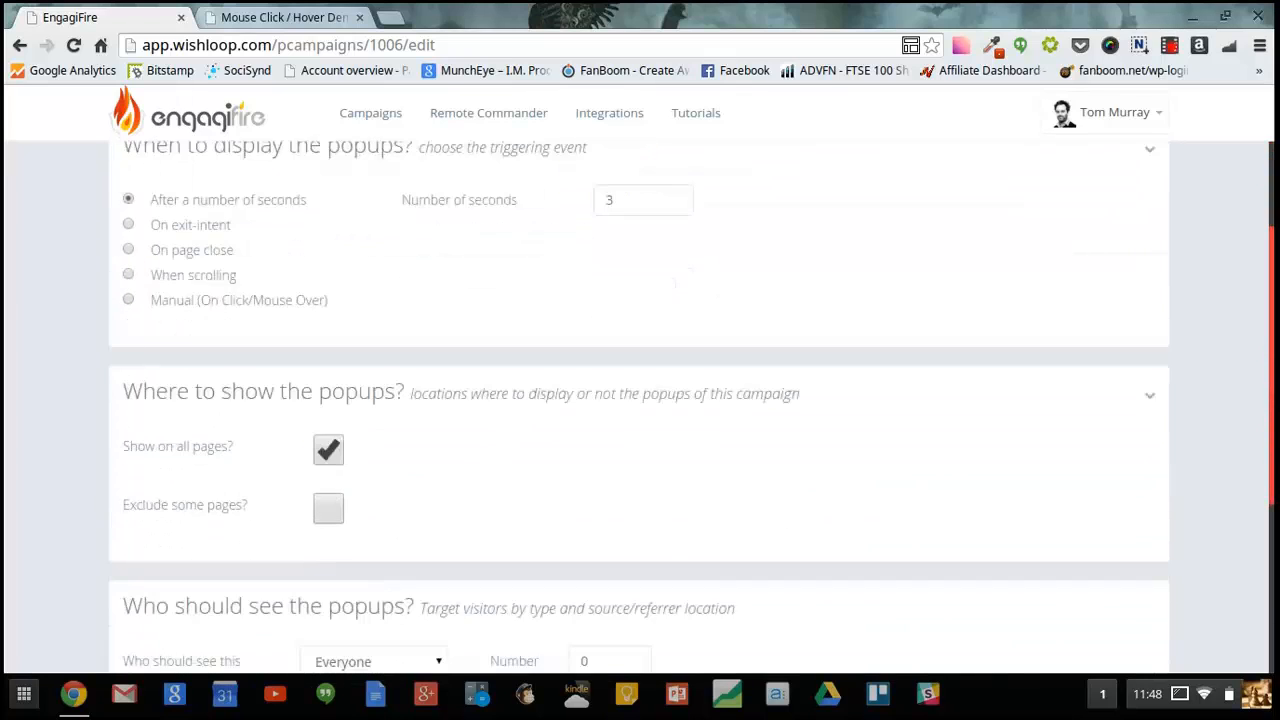
{"action": "scroll", "coordinate": [639, 408], "scroll_direction": "down", "scroll_amount": 4}
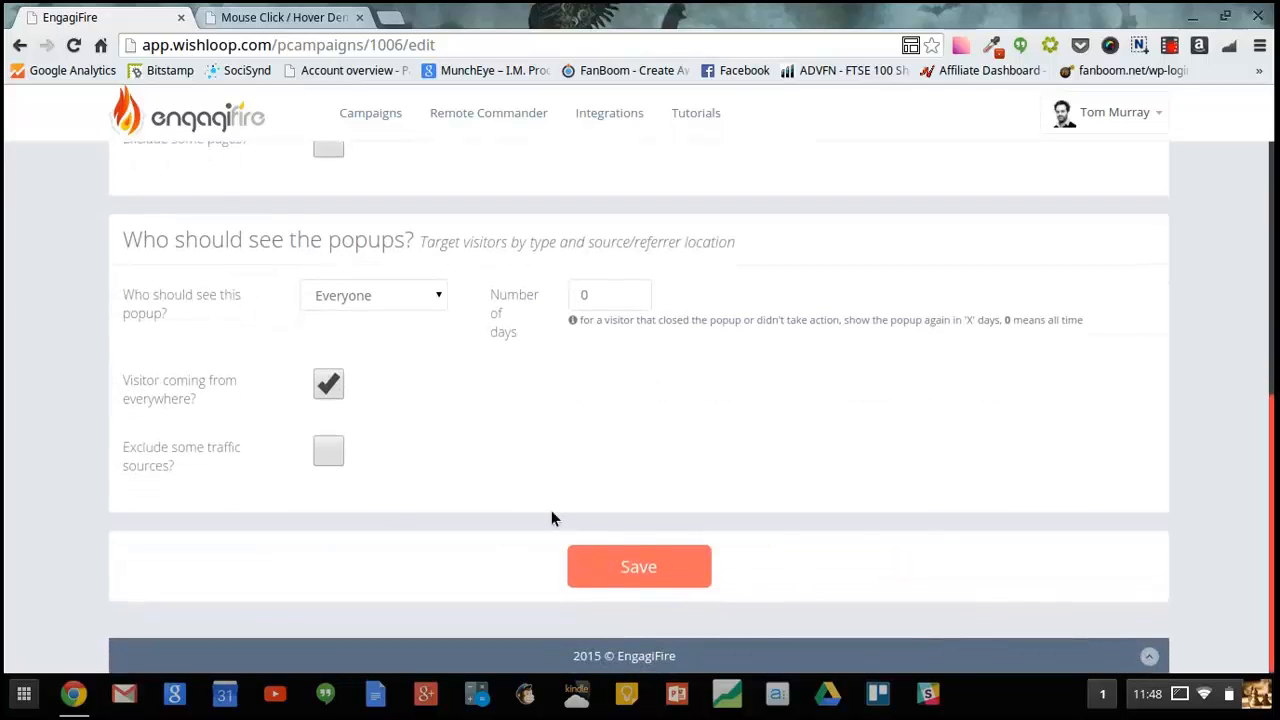
{"action": "left_click_drag", "start_coordinate": [108, 246], "coordinate": [423, 241]}
{"action": "left_click", "coordinate": [444, 364]}
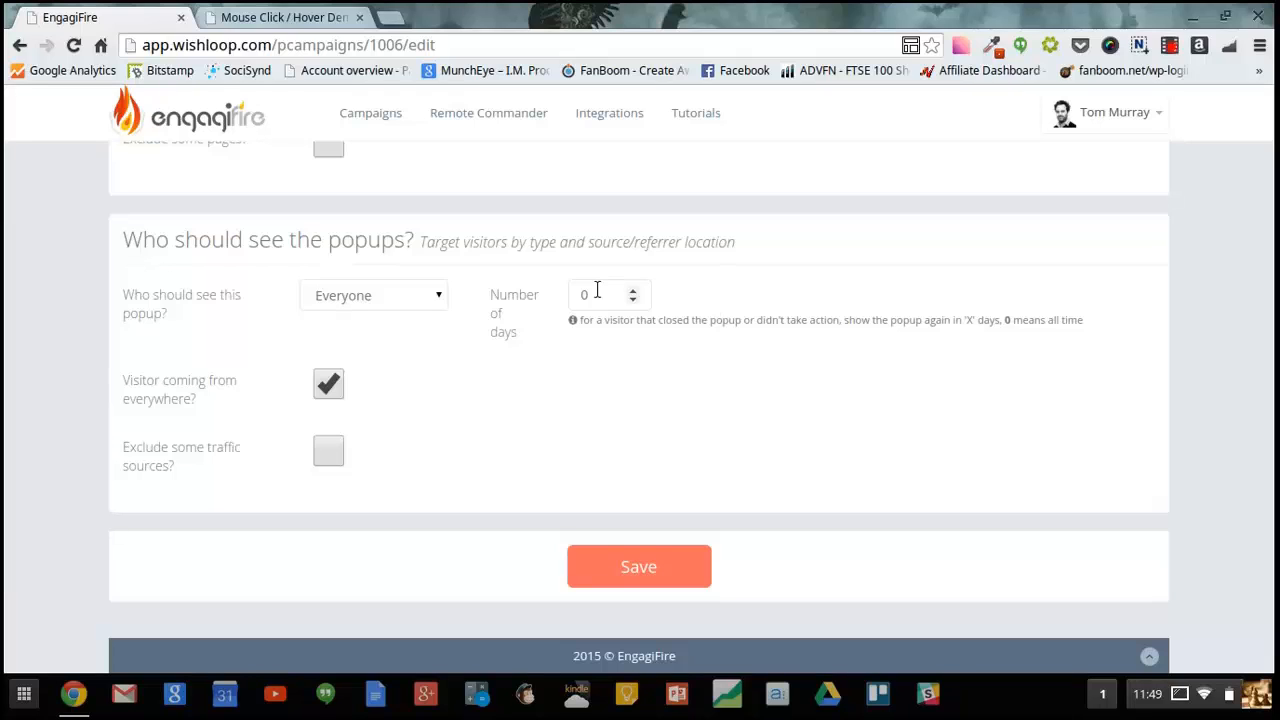
Try 5 as the number of days before the popup shows again, and set it back to 0
{"action": "left_click_drag", "start_coordinate": [592, 290], "coordinate": [561, 294]}
{"action": "type", "text": "5"}
{"action": "left_click", "coordinate": [646, 389]}
{"action": "double_click", "coordinate": [590, 295]}
{"action": "type", "text": "0"}
{"action": "left_click", "coordinate": [631, 383]}
Try New visitors and Returning visitors as the popup audience, and set it back to Everyone
{"action": "left_click", "coordinate": [432, 300]}
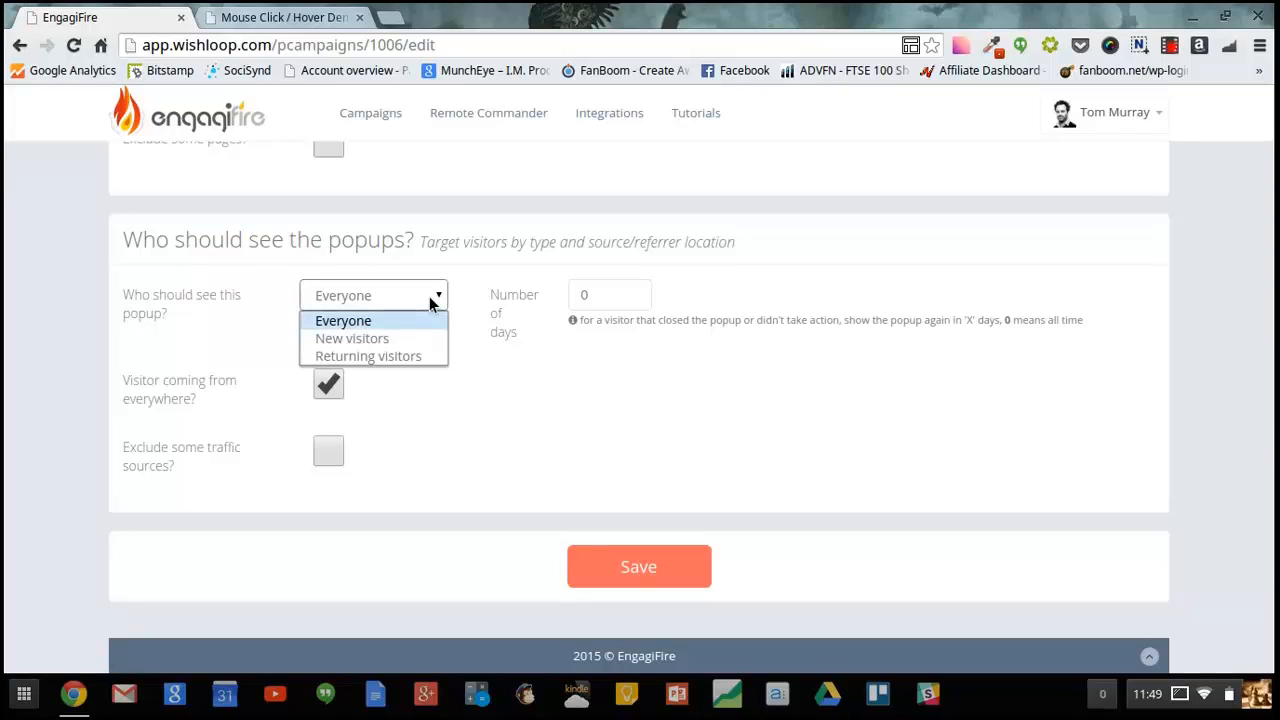
{"action": "left_click", "coordinate": [378, 341]}
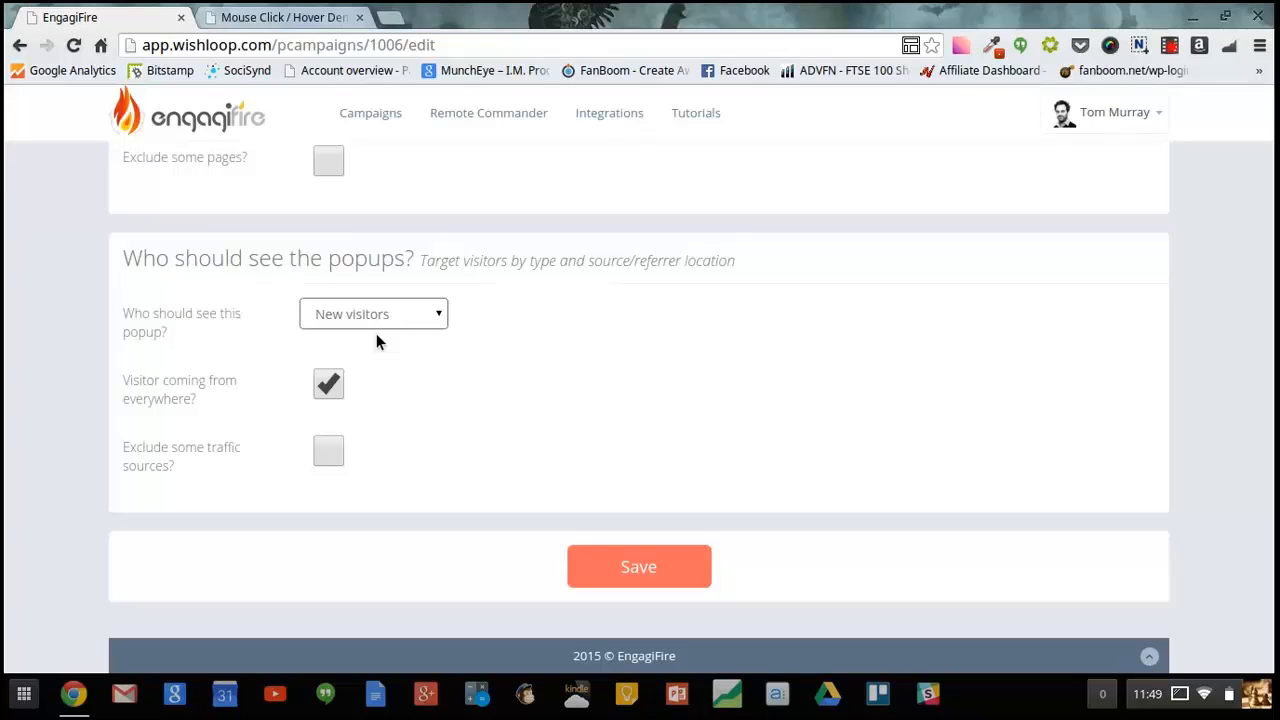
{"action": "left_click", "coordinate": [373, 310]}
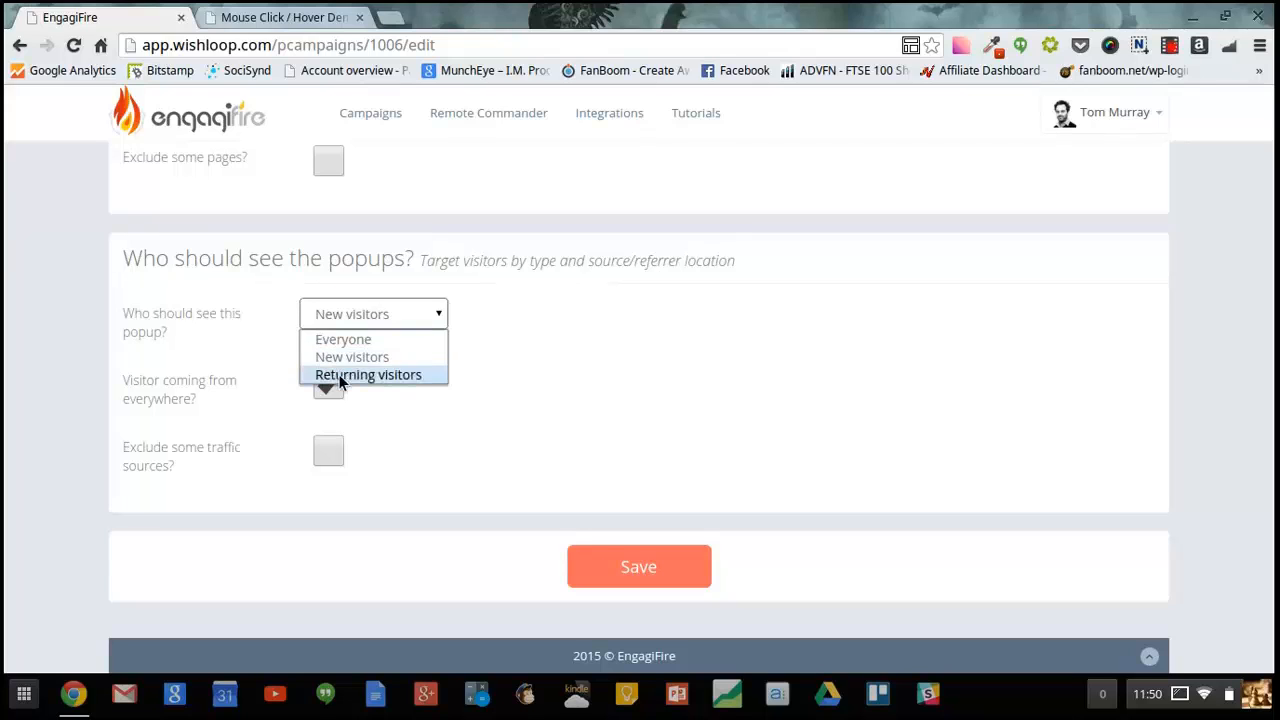
{"action": "left_click", "coordinate": [340, 375]}
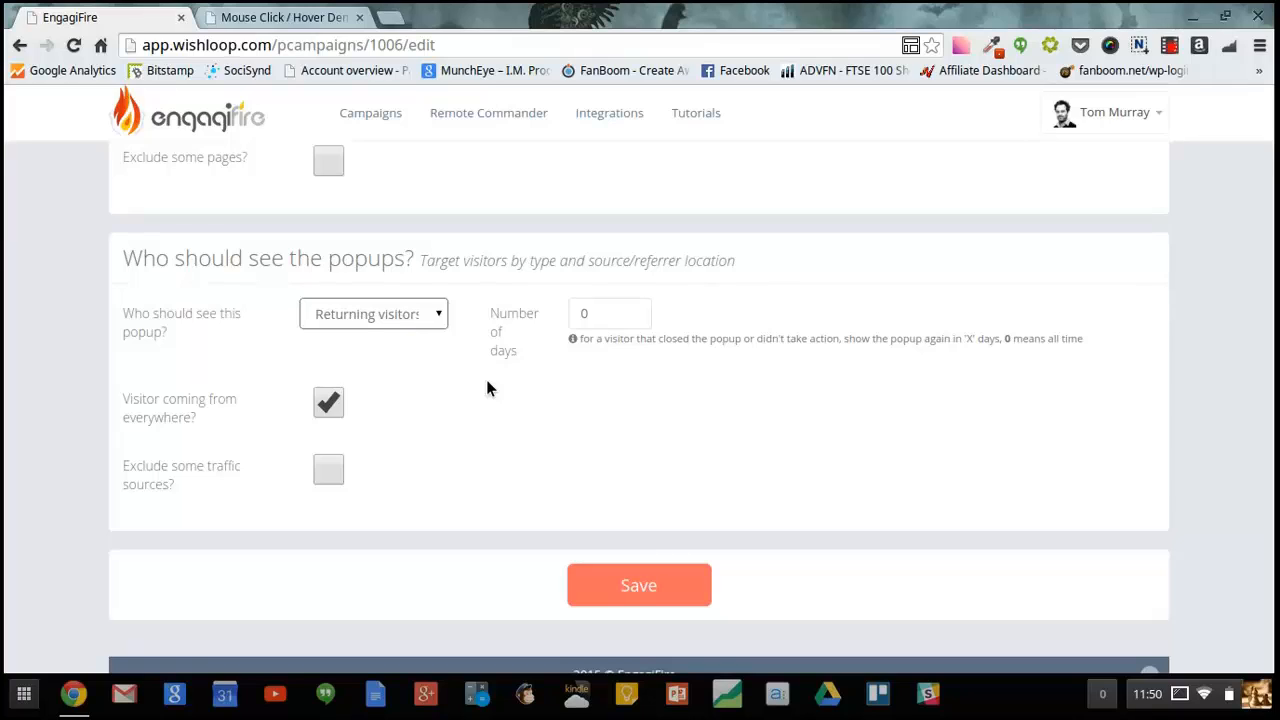
{"action": "left_click", "coordinate": [432, 312]}
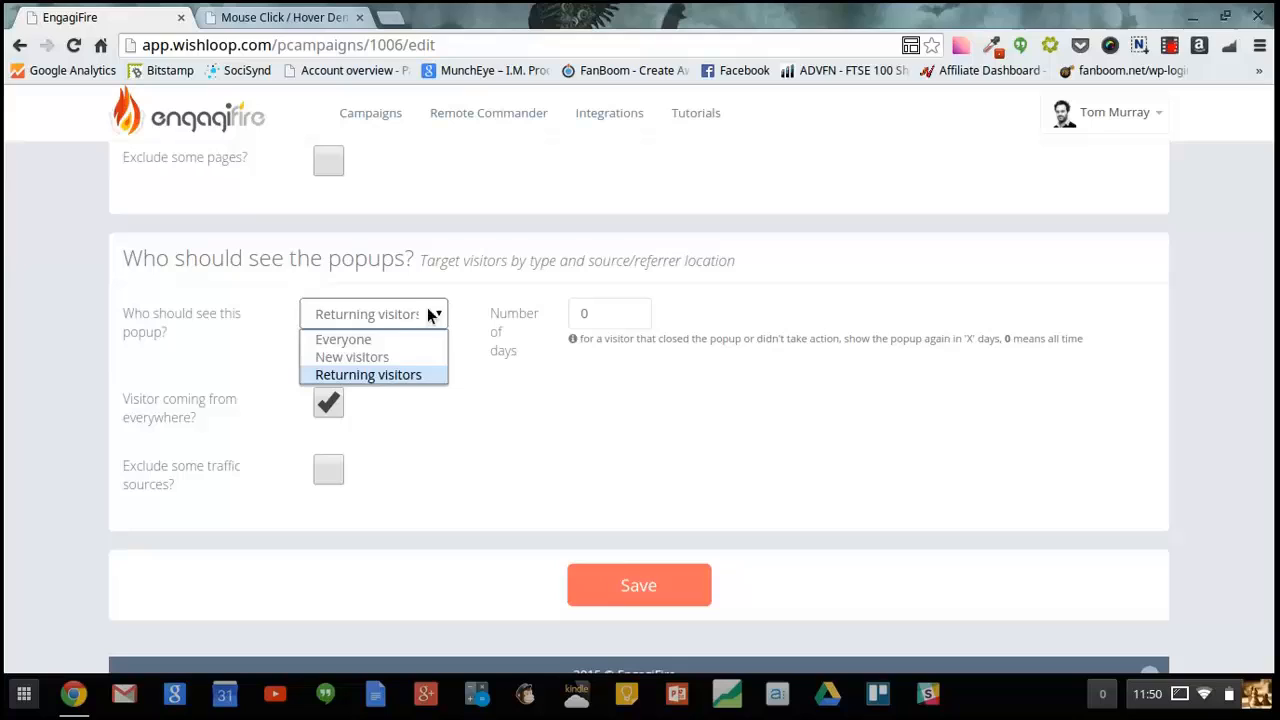
{"action": "left_click", "coordinate": [367, 335]}
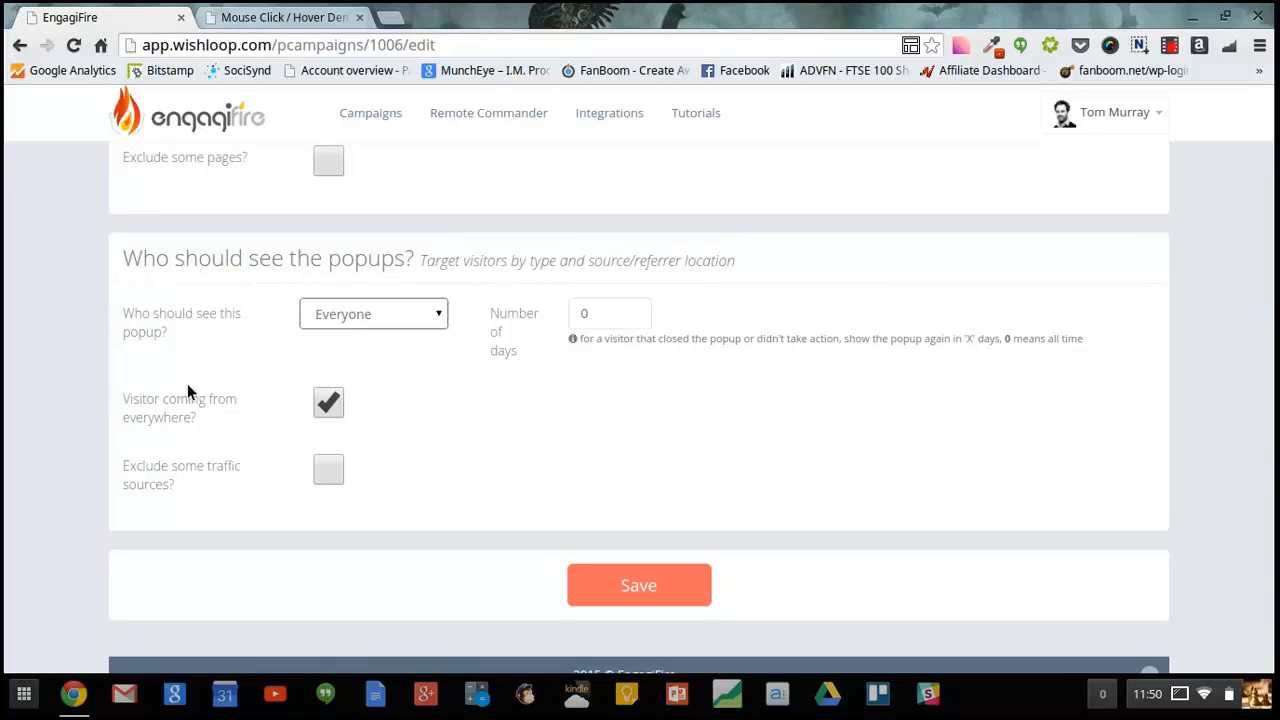
{"action": "left_click", "coordinate": [329, 405]}
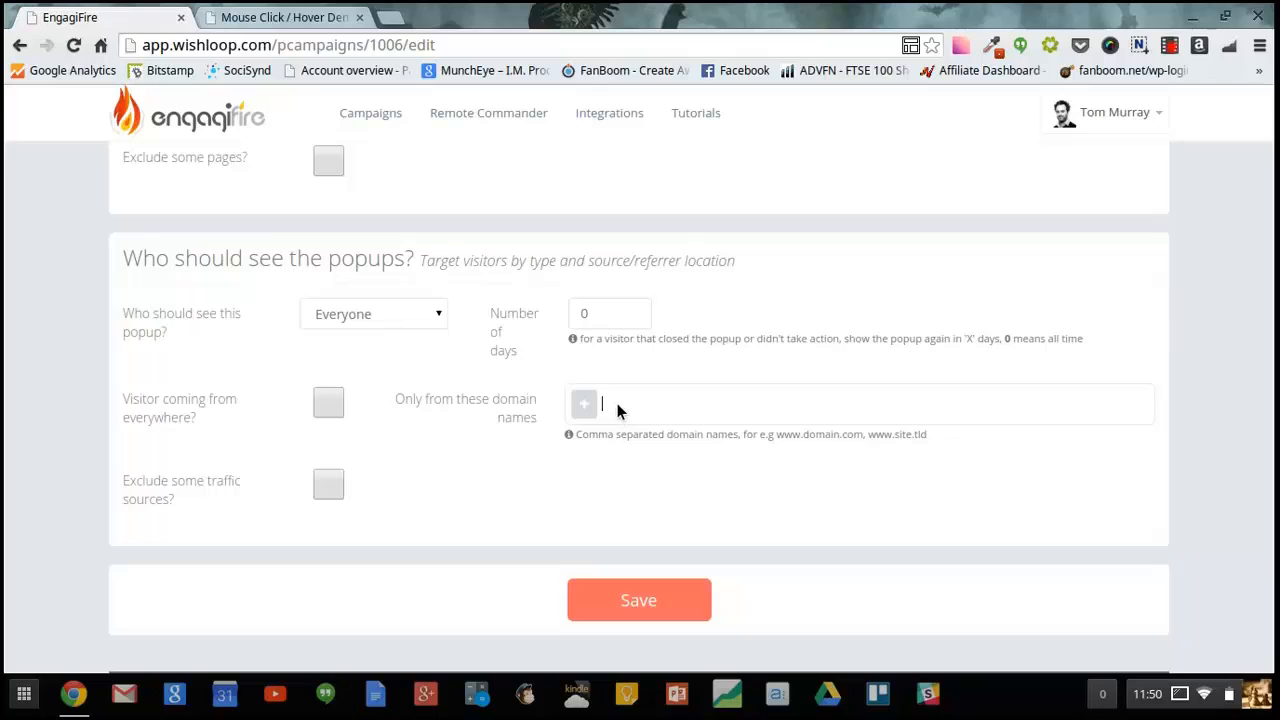
{"action": "type", "text": "www.facebook.com"}
{"action": "scroll", "coordinate": [627, 422], "scroll_direction": "down", "scroll_amount": 1}
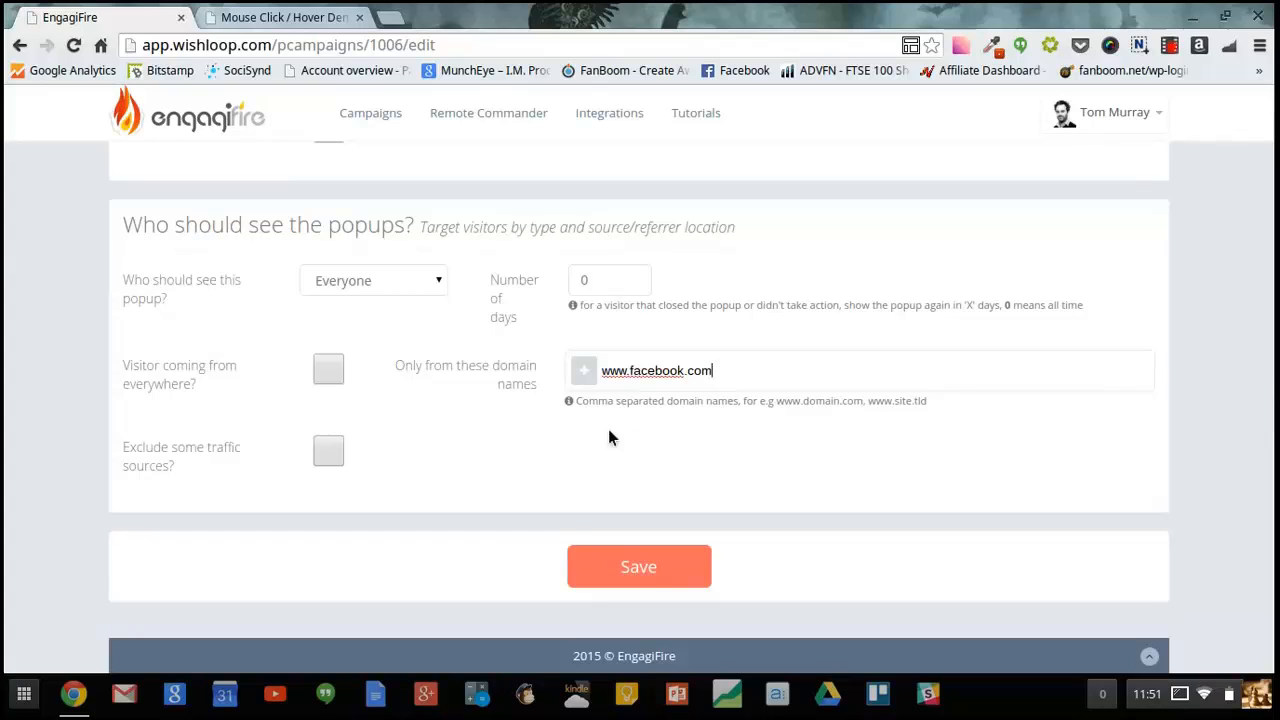
{"action": "key", "text": "Return"}
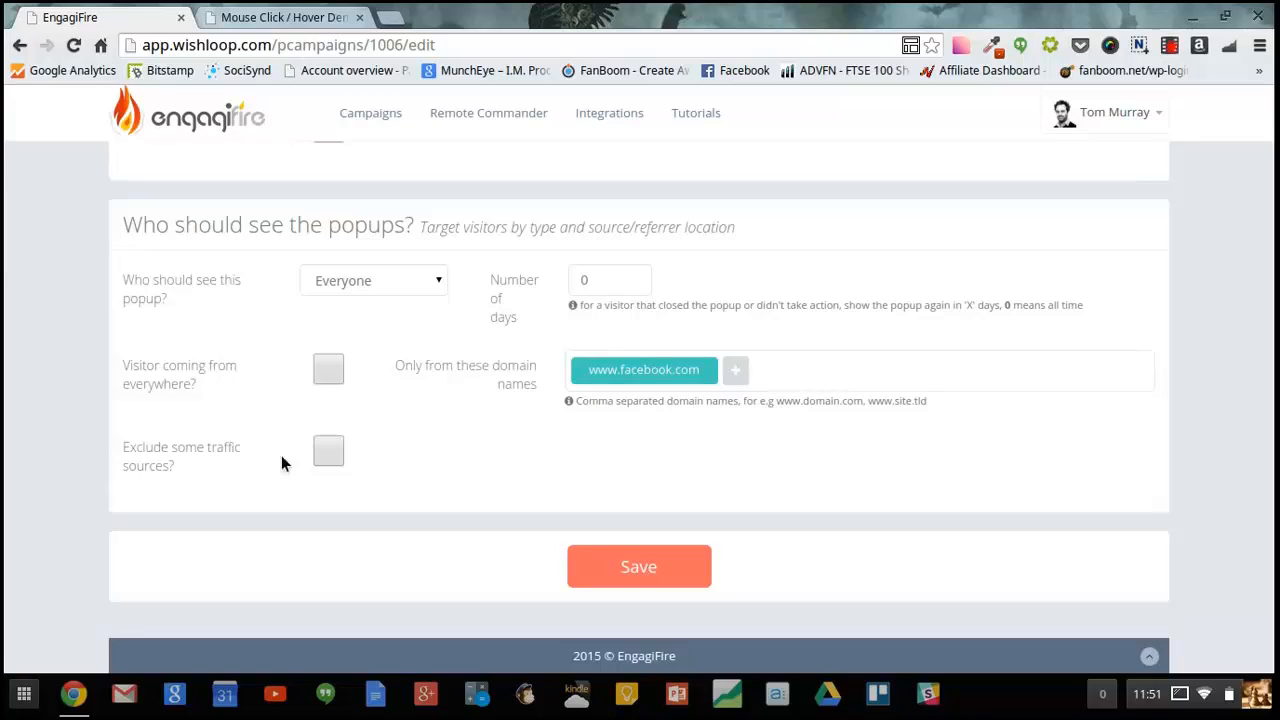
{"action": "left_click", "coordinate": [321, 458]}
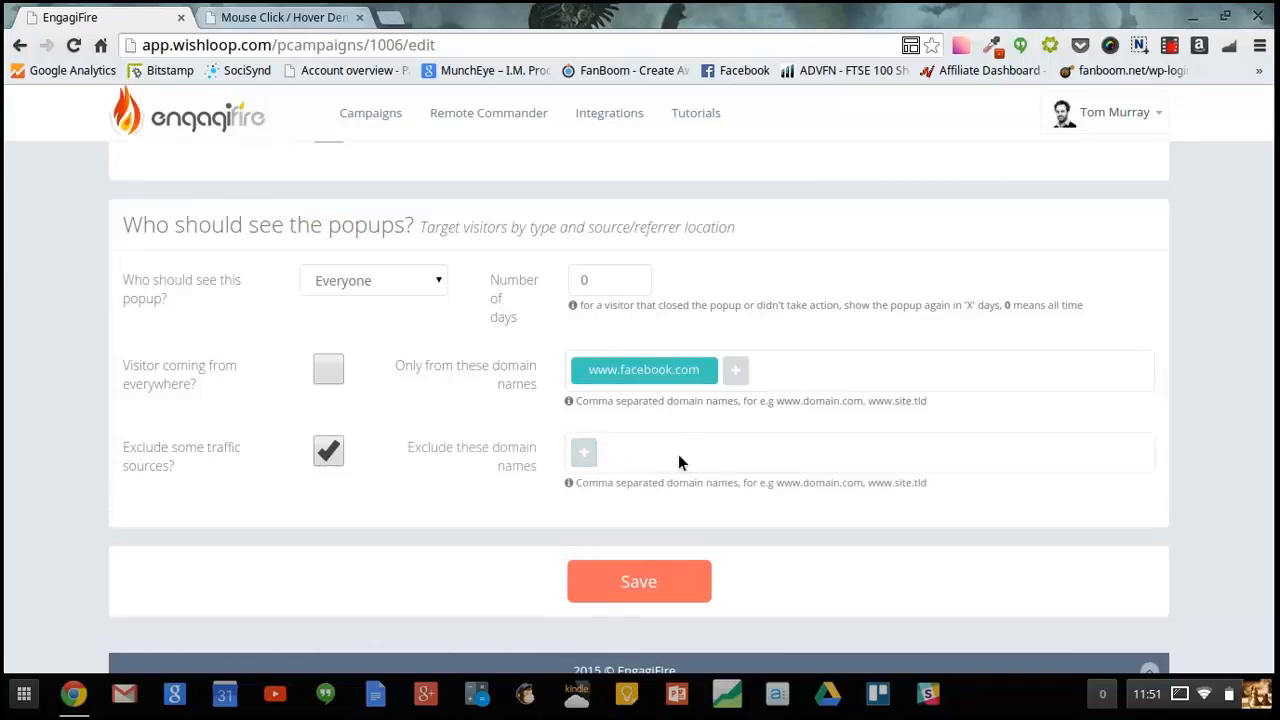
{"action": "left_click", "coordinate": [332, 450]}
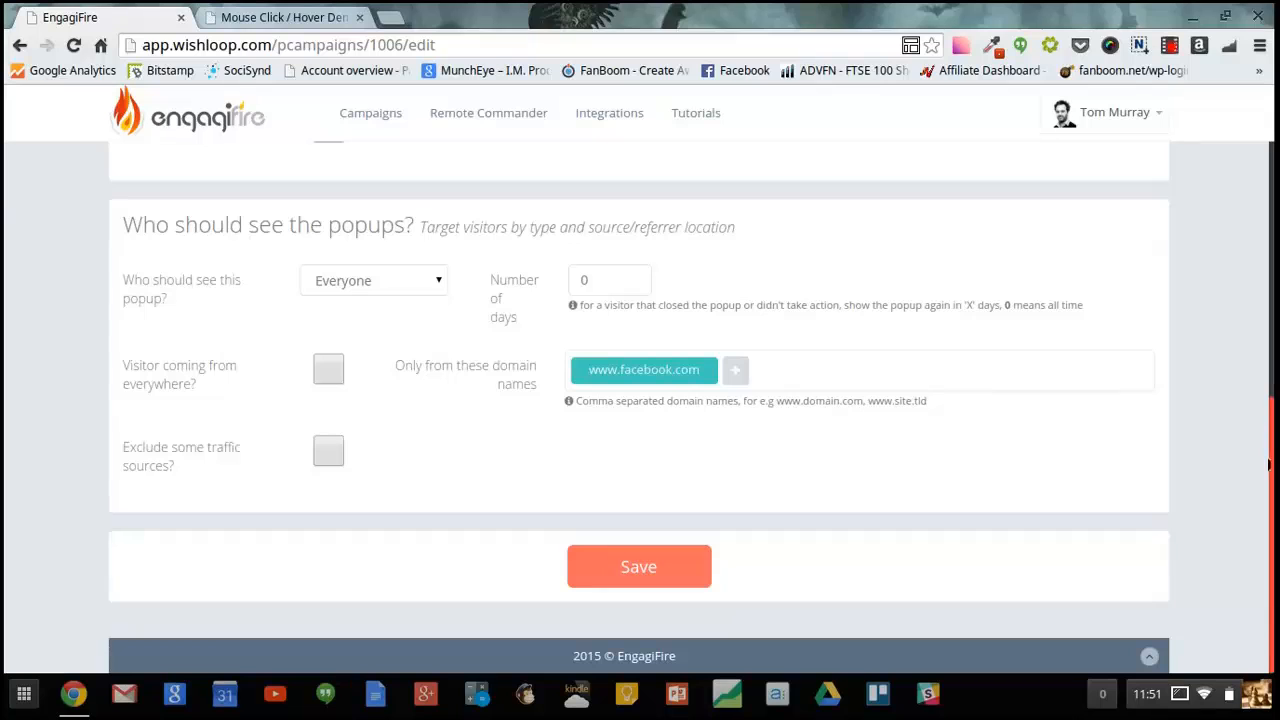
Set the triggering event to Manual (On Click/Mouse Over), try the Image type and return to Button
{"action": "scroll", "coordinate": [1248, 380], "scroll_direction": "up", "scroll_amount": 3}
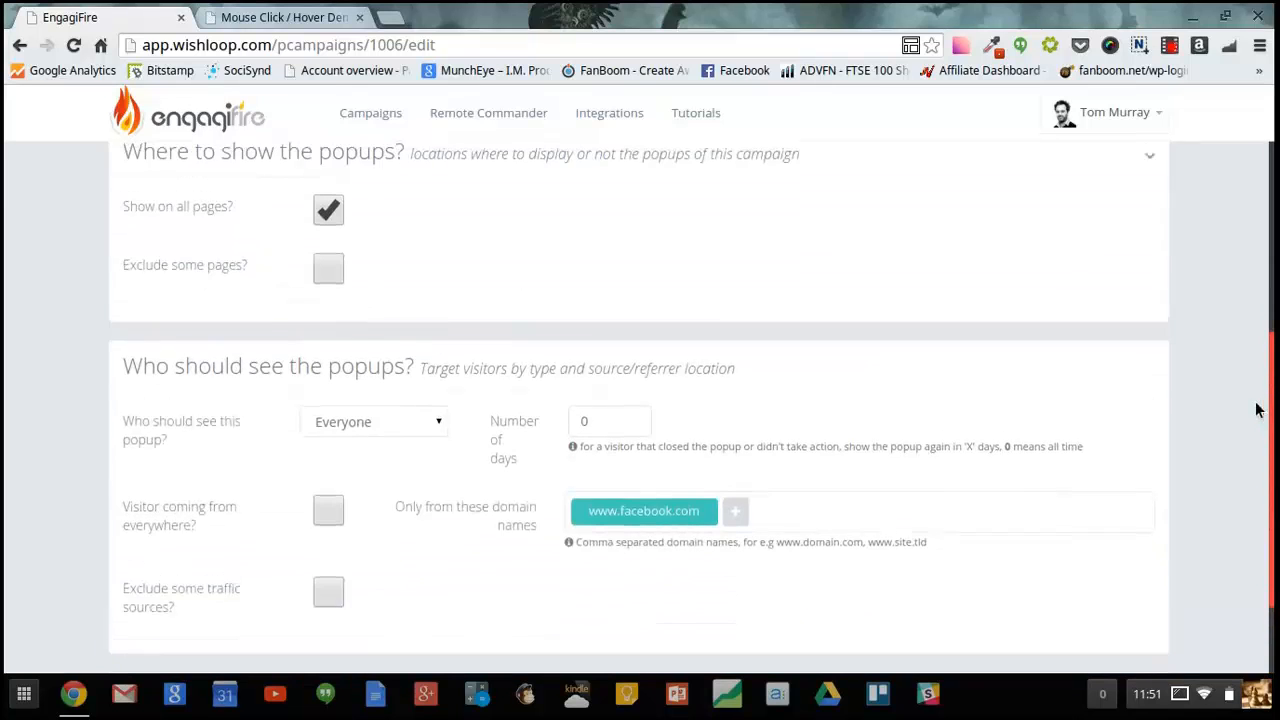
{"action": "scroll", "coordinate": [1248, 380], "scroll_direction": "up", "scroll_amount": 3}
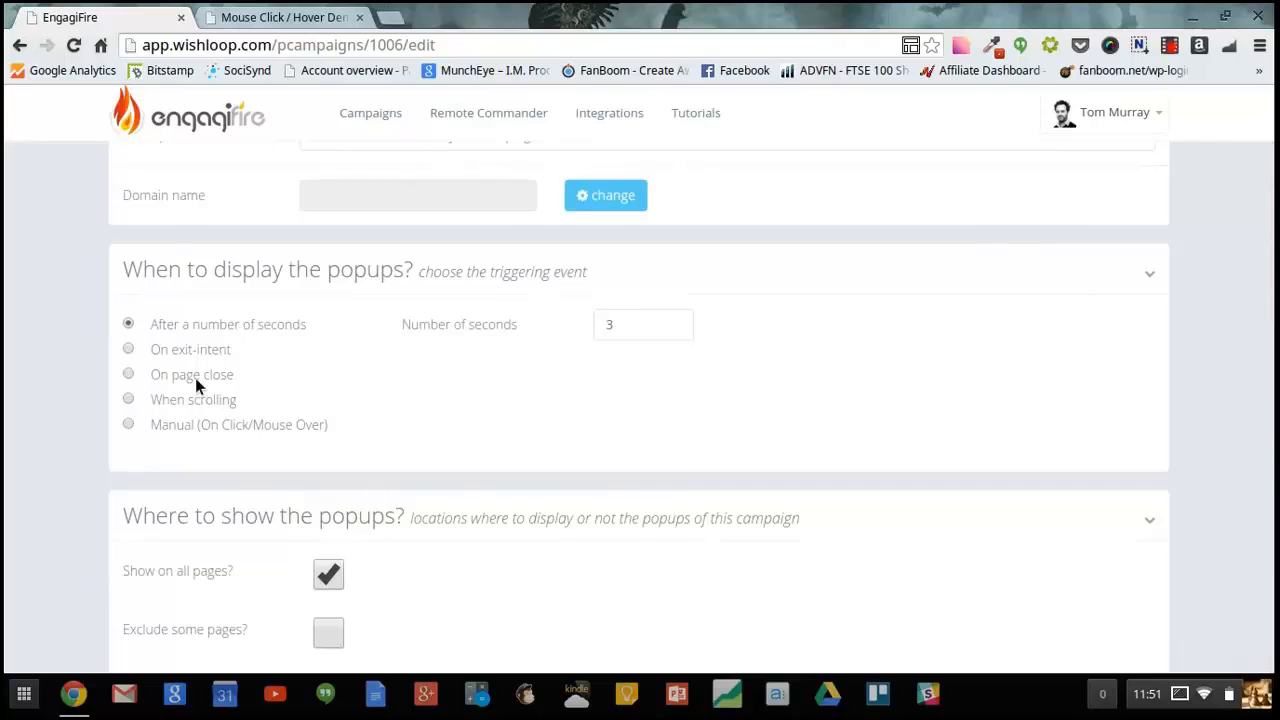
{"action": "left_click", "coordinate": [128, 424]}
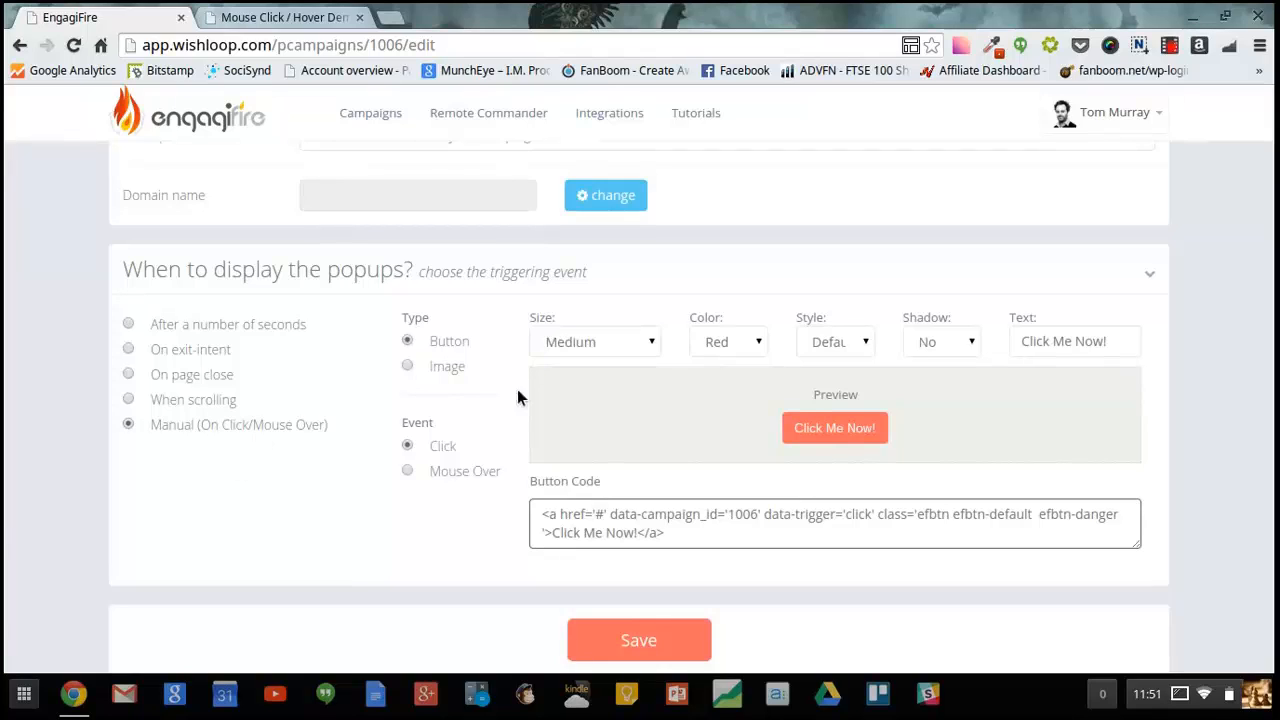
{"action": "left_click", "coordinate": [446, 366]}
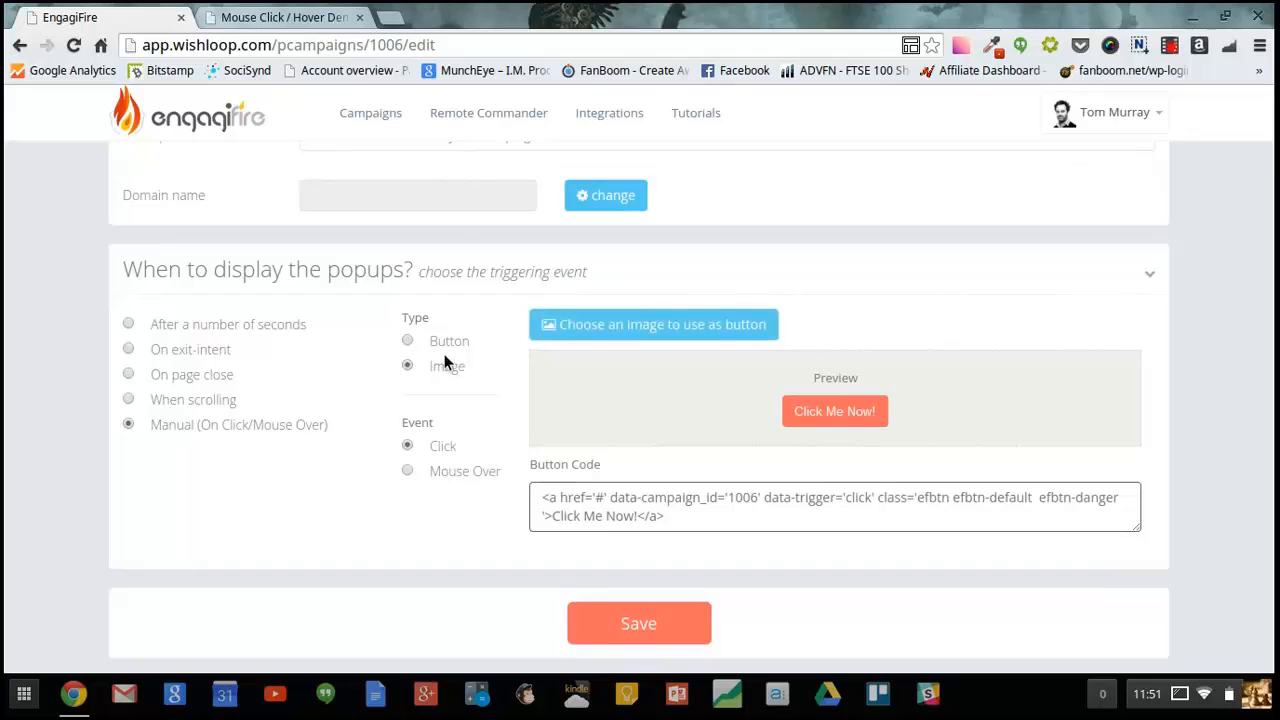
{"action": "left_click", "coordinate": [448, 343]}
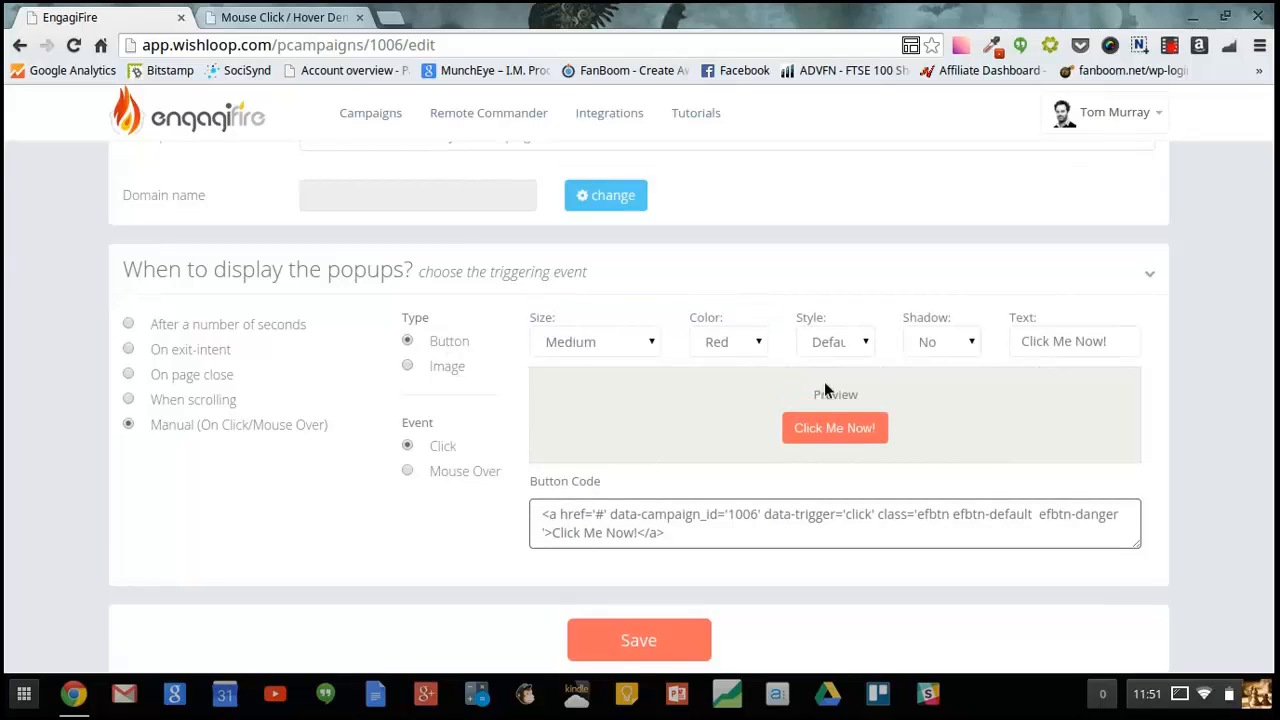
Try the Large size for the trigger button, choose Full Width instead, and set its color to Green
{"action": "left_click", "coordinate": [648, 345]}
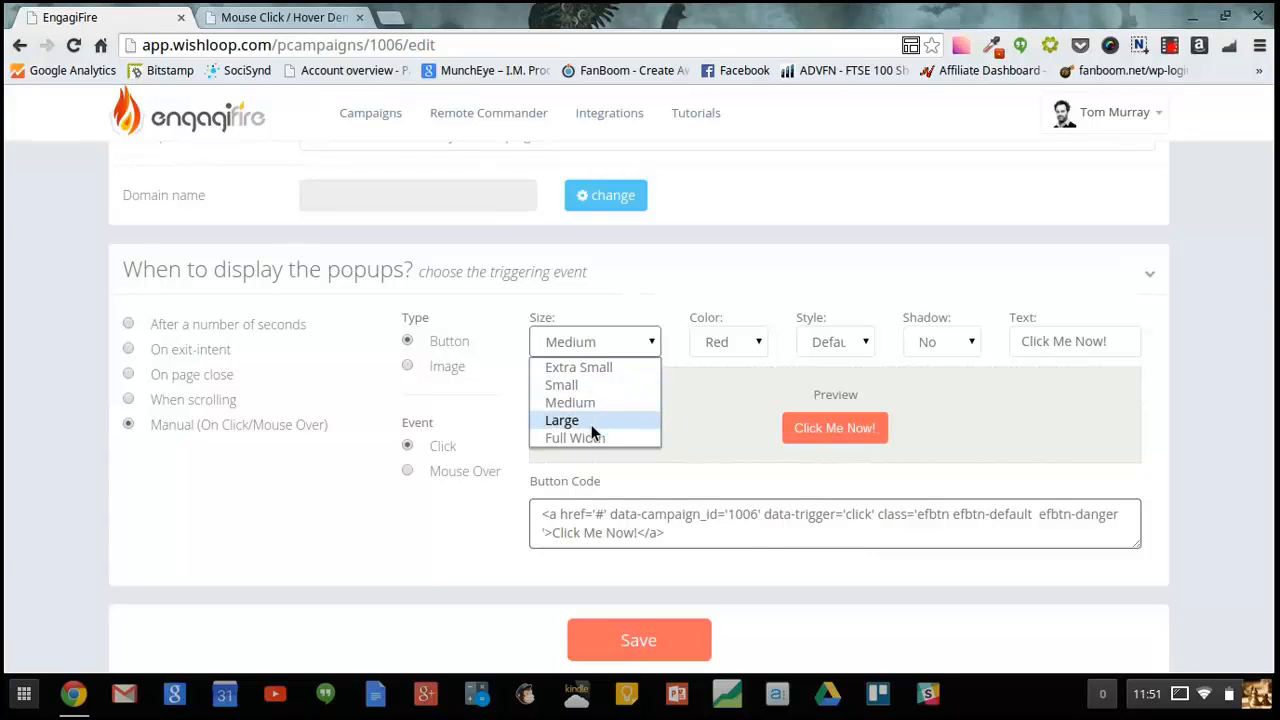
{"action": "left_click", "coordinate": [591, 424]}
{"action": "left_click", "coordinate": [600, 346]}
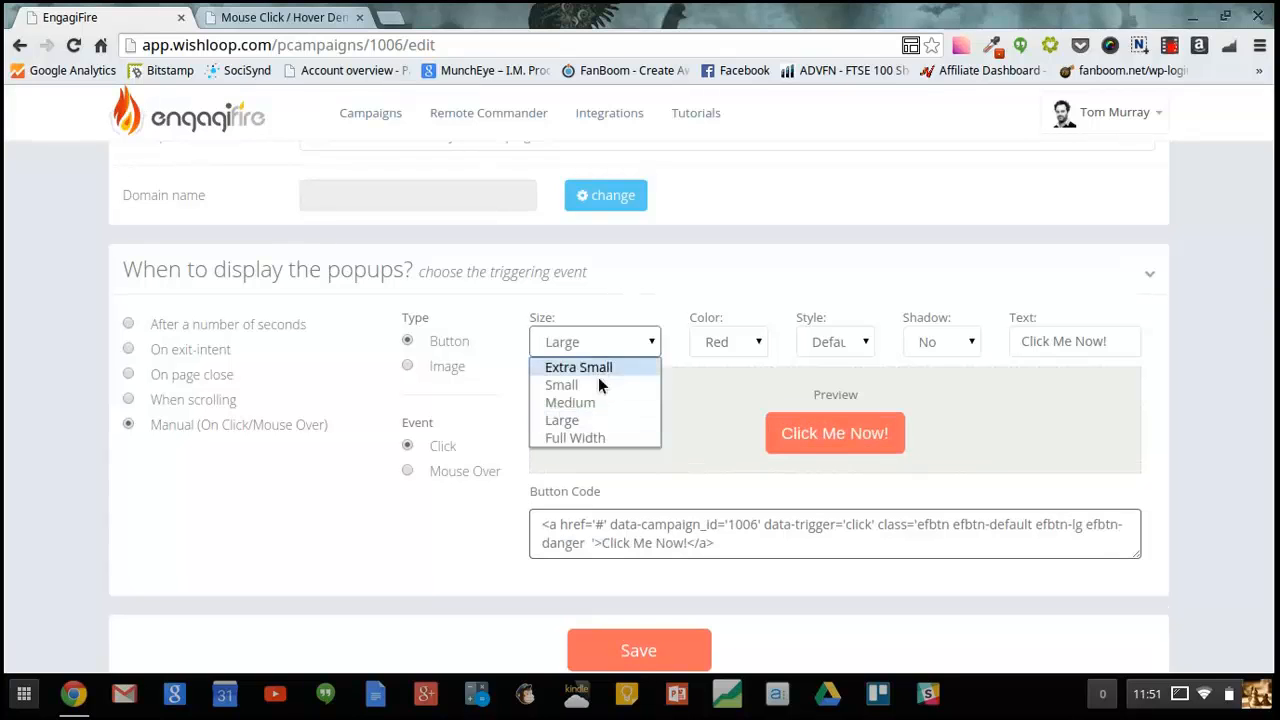
{"action": "left_click", "coordinate": [594, 438]}
{"action": "left_click", "coordinate": [733, 350]}
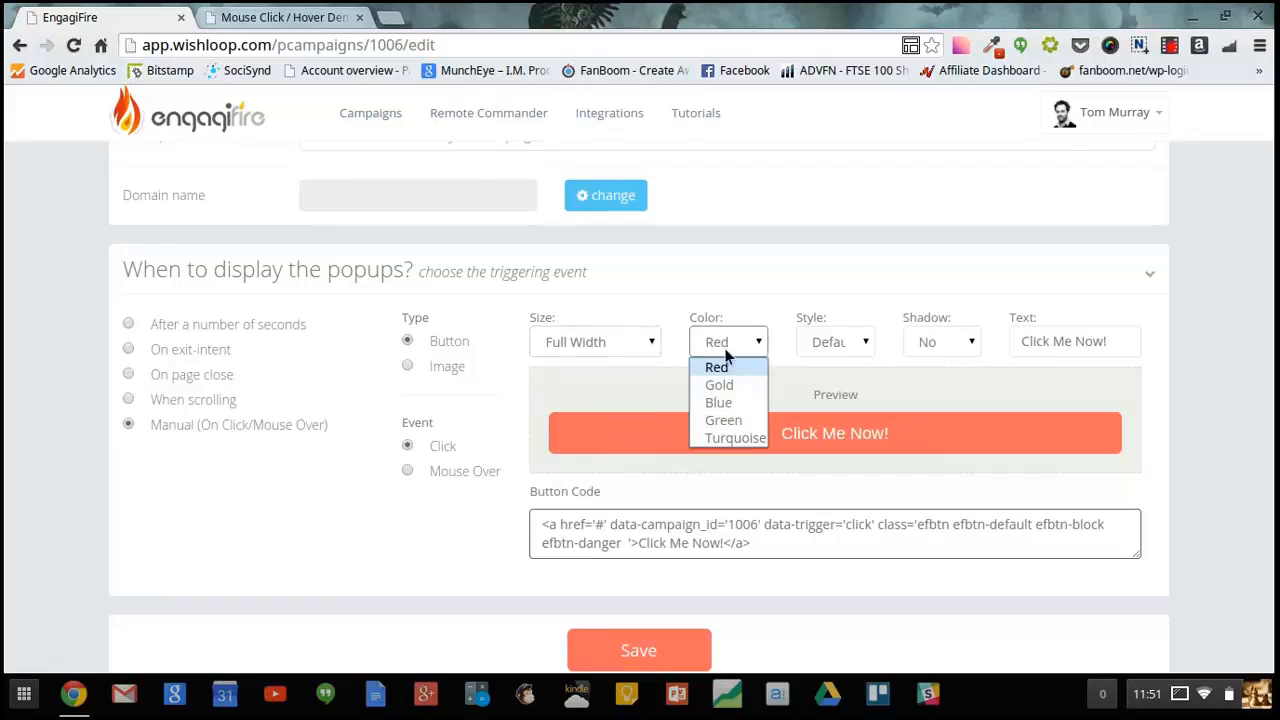
{"action": "scroll", "coordinate": [729, 400], "scroll_direction": "down", "scroll_amount": 1}
{"action": "left_click", "coordinate": [710, 327]}
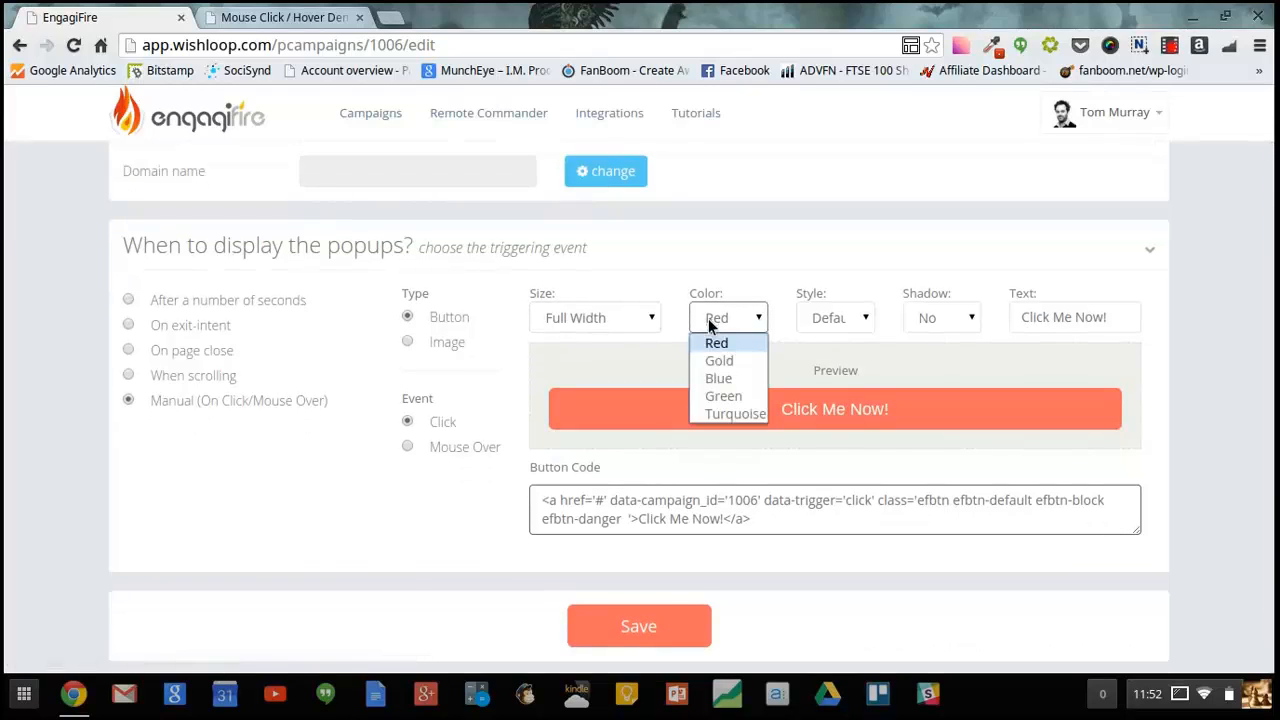
{"action": "left_click", "coordinate": [722, 396]}
Give the trigger button the Rounded style and set its shadow to Yes
{"action": "left_click", "coordinate": [857, 317]}
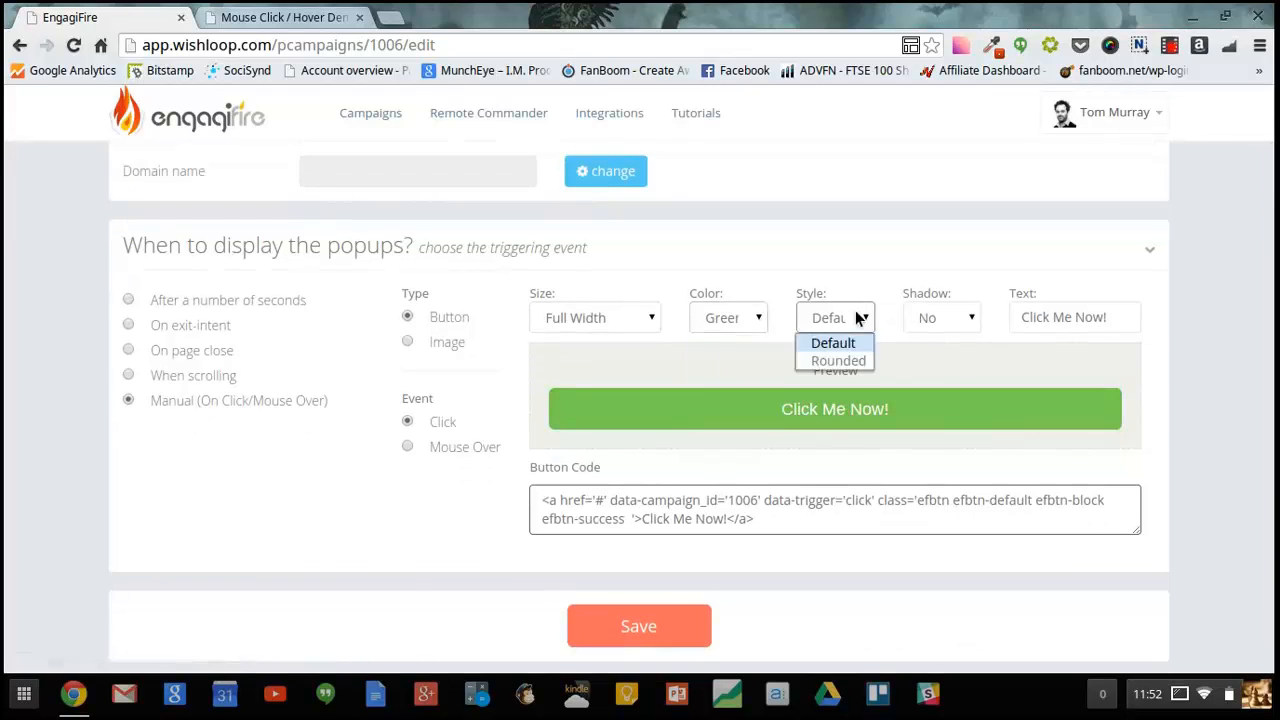
{"action": "left_click", "coordinate": [835, 361]}
{"action": "left_click", "coordinate": [941, 321]}
{"action": "left_click", "coordinate": [939, 343]}
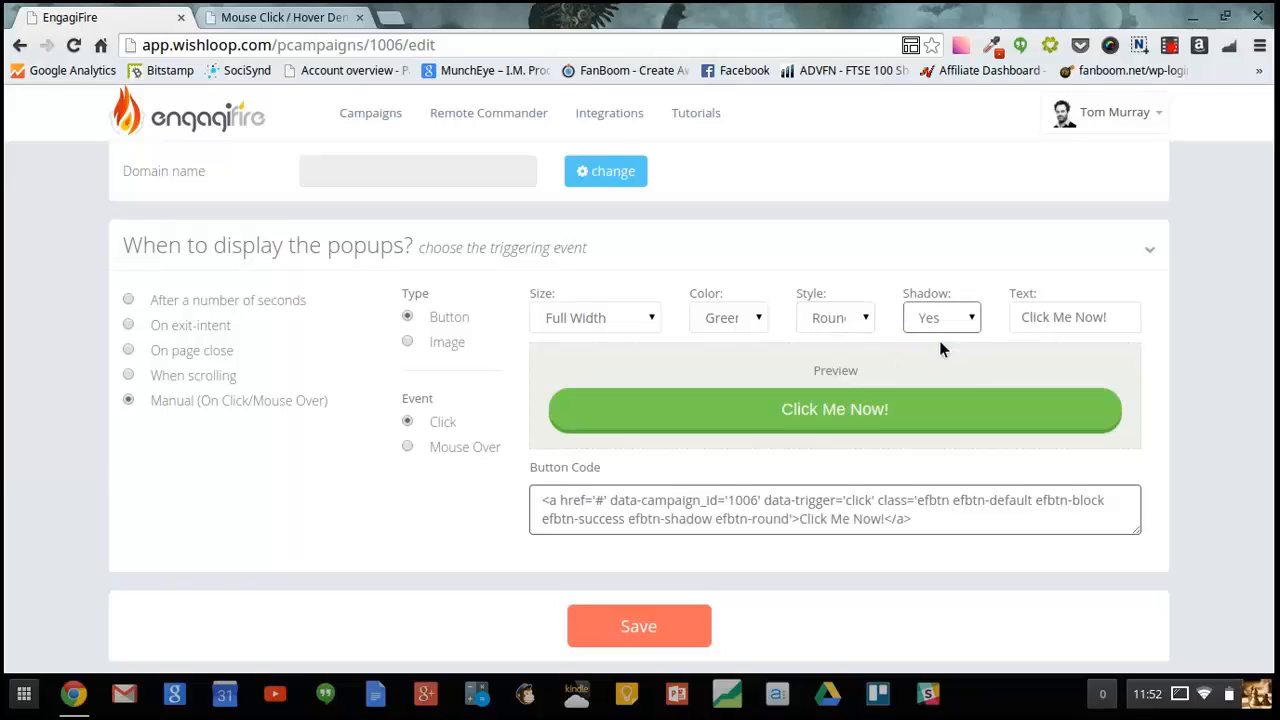
Change the trigger button's text to "custom text" and select the whole generated button code
{"action": "left_click_drag", "start_coordinate": [1109, 317], "coordinate": [1001, 325]}
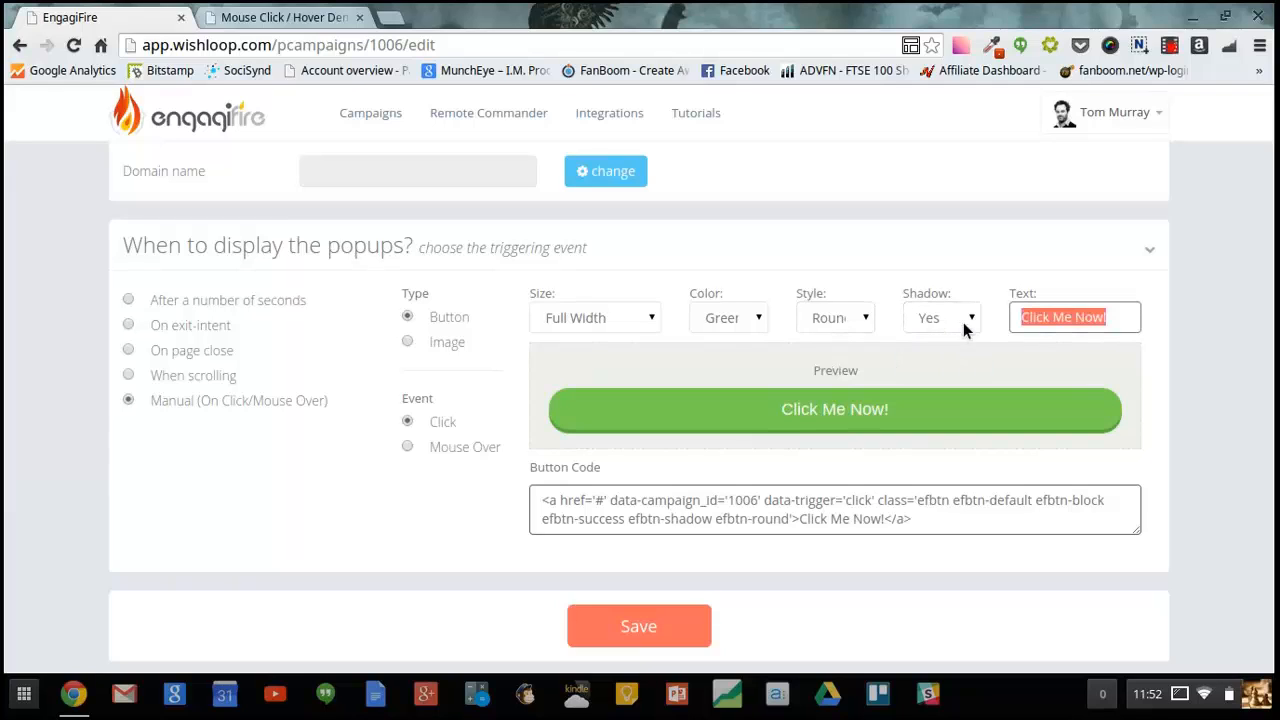
{"action": "type", "text": "custom text"}
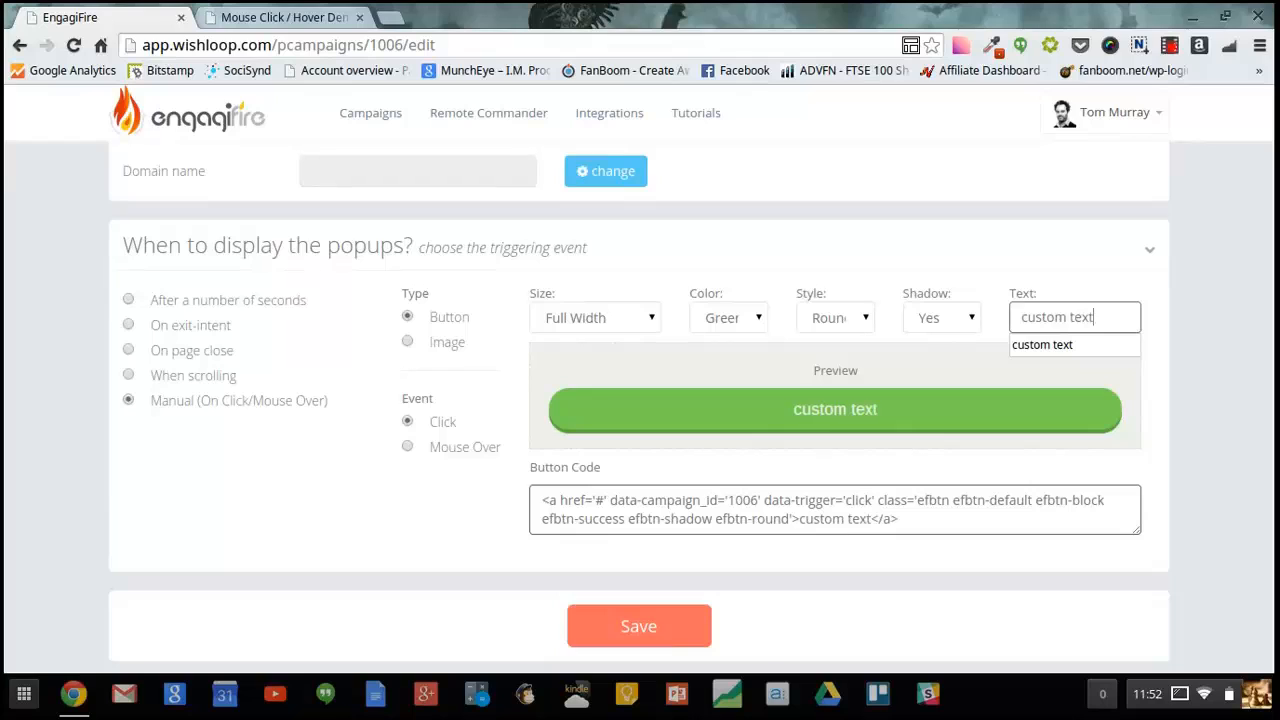
{"action": "left_click", "coordinate": [797, 434]}
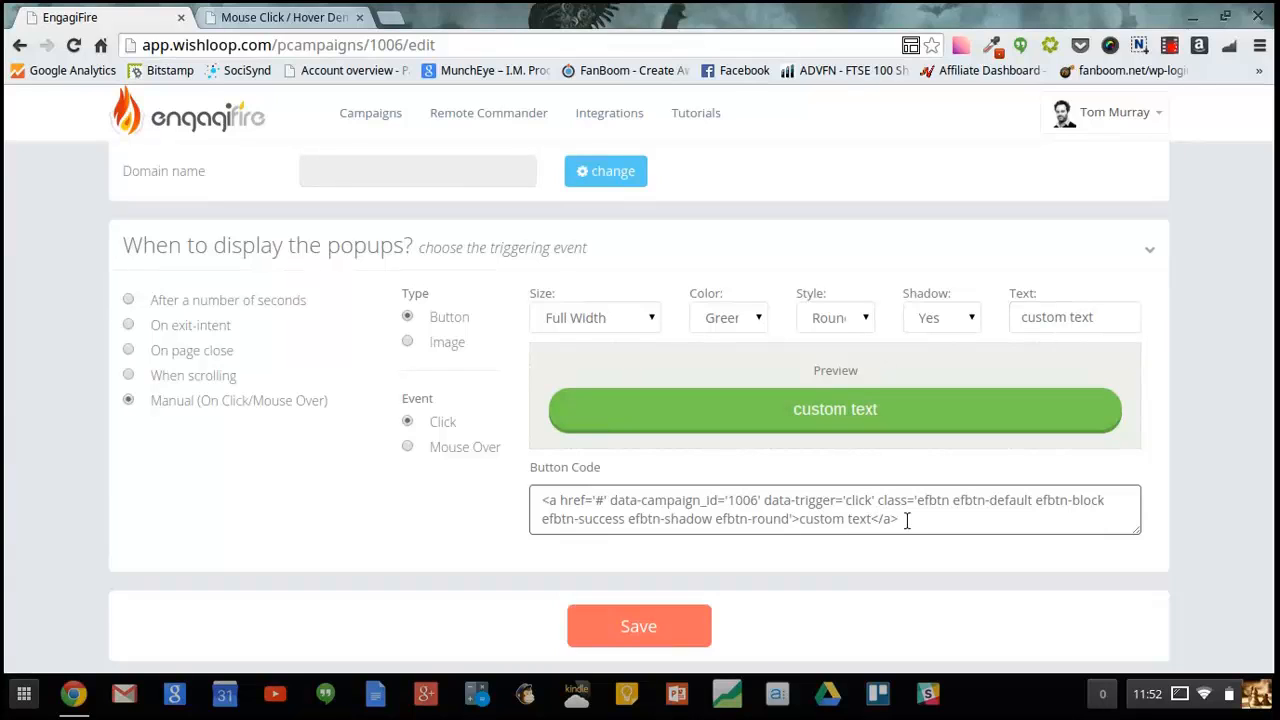
{"action": "left_click_drag", "start_coordinate": [907, 520], "coordinate": [491, 481]}
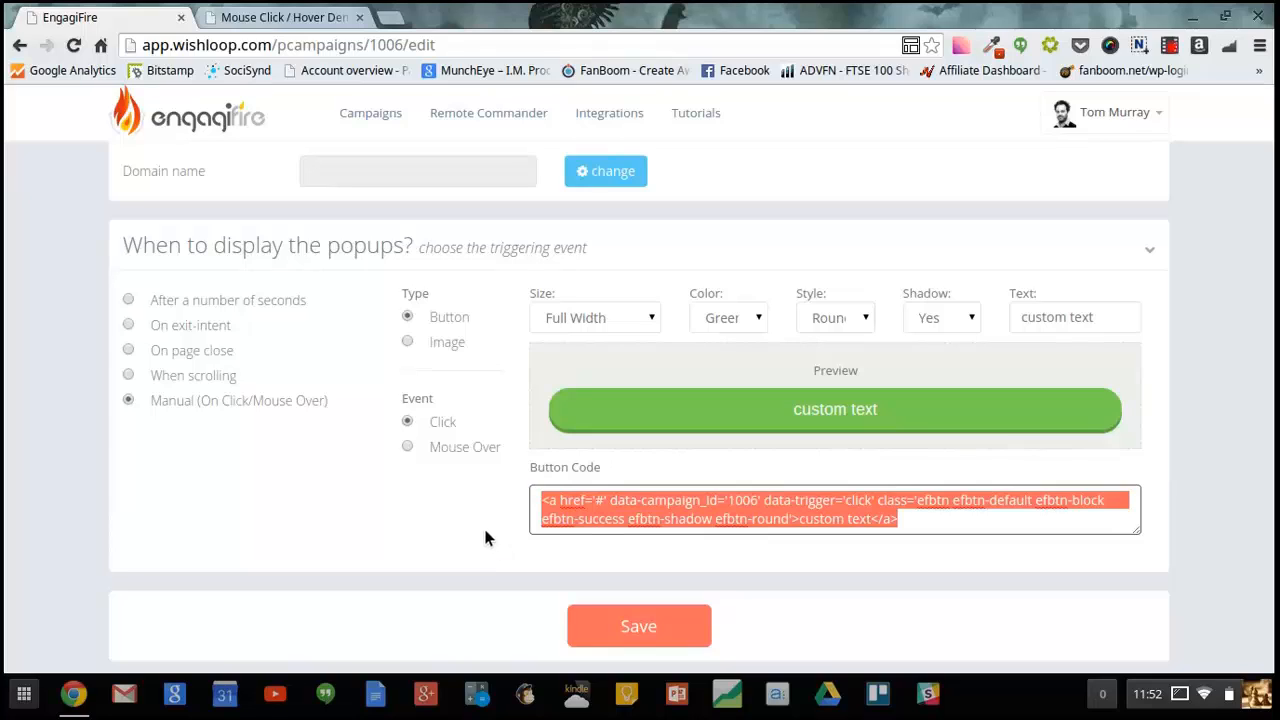
Set the manual trigger's event to Mouse Over and its type to Image
{"action": "left_click", "coordinate": [438, 455]}
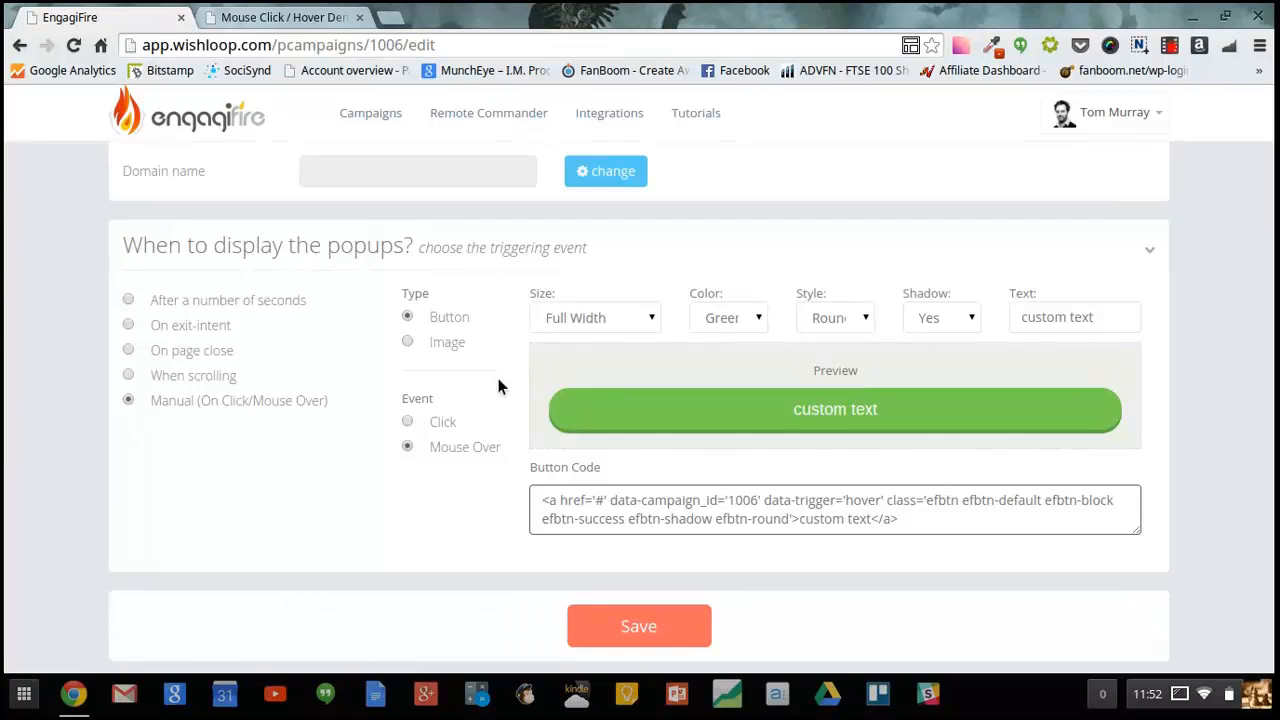
{"action": "scroll", "coordinate": [490, 375], "scroll_direction": "up", "scroll_amount": 2}
{"action": "scroll", "coordinate": [480, 366], "scroll_direction": "down", "scroll_amount": 2}
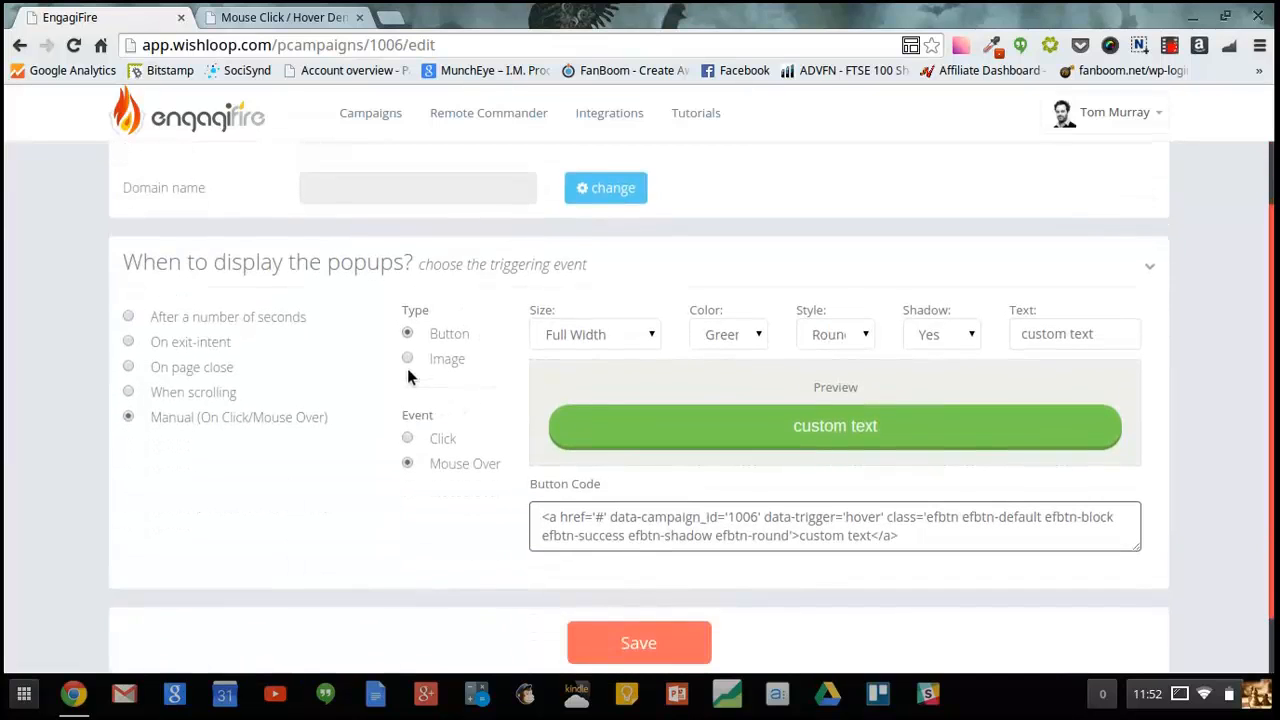
{"action": "left_click", "coordinate": [407, 361]}
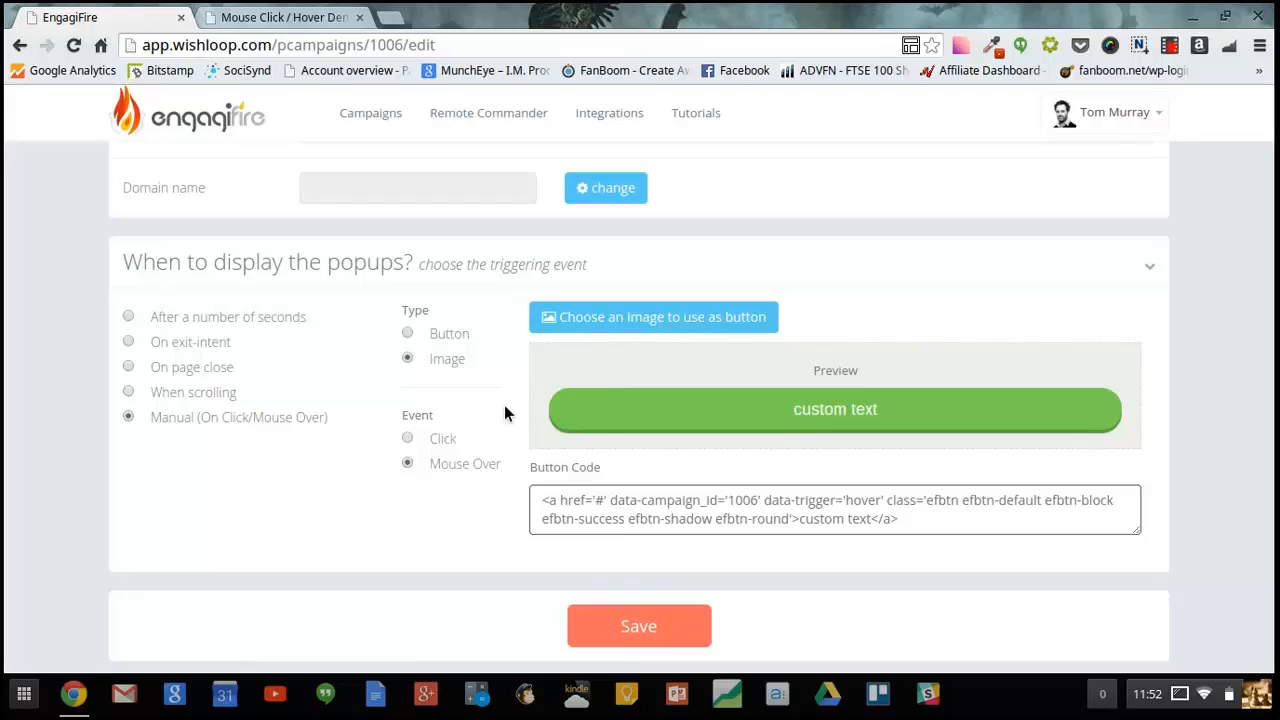
{"action": "scroll", "coordinate": [474, 349], "scroll_direction": "up", "scroll_amount": 2}
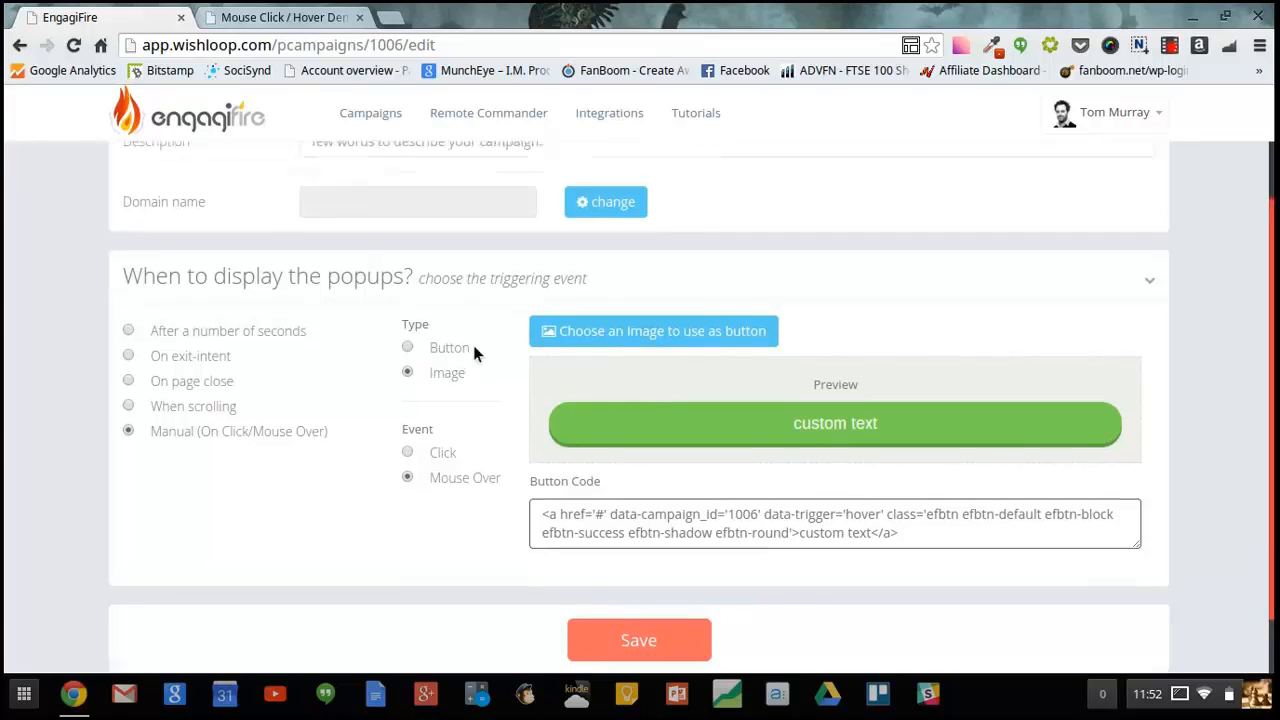
Switch to the Mouse Click / Hover Demo page and test the Click Me and Hover Me popups, closing each one
{"action": "left_click", "coordinate": [289, 17]}
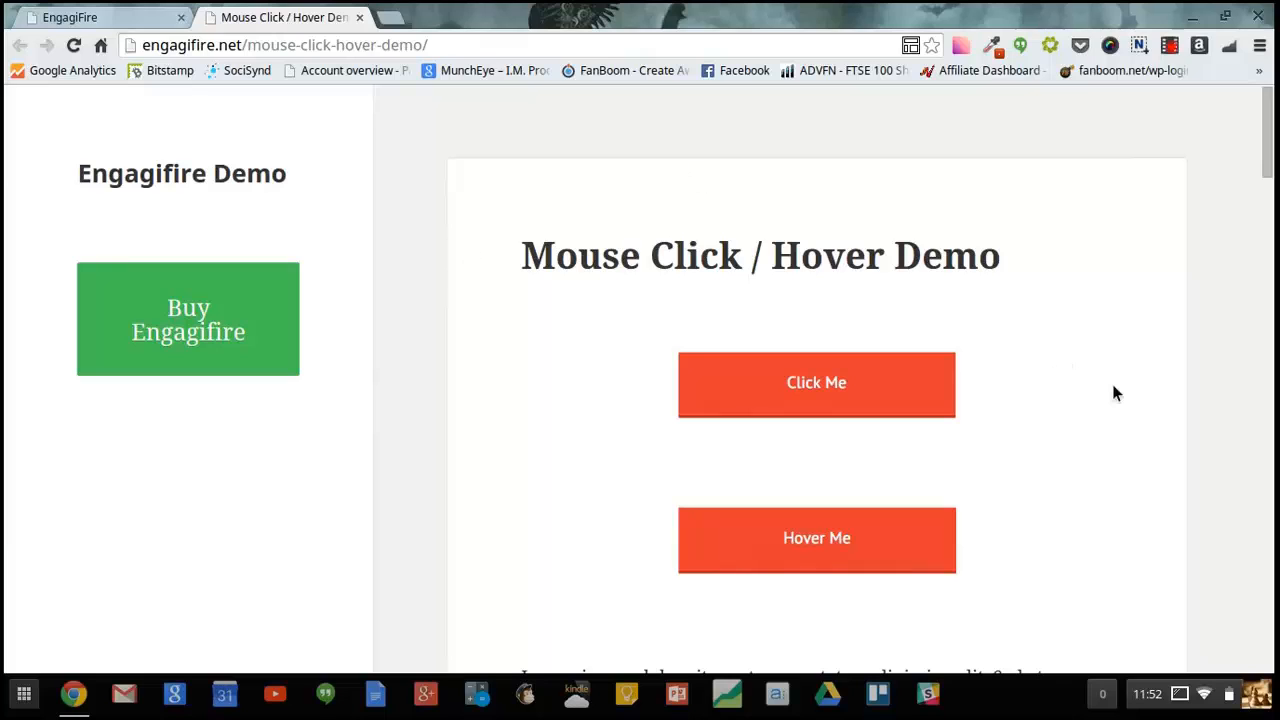
{"action": "left_click", "coordinate": [827, 379]}
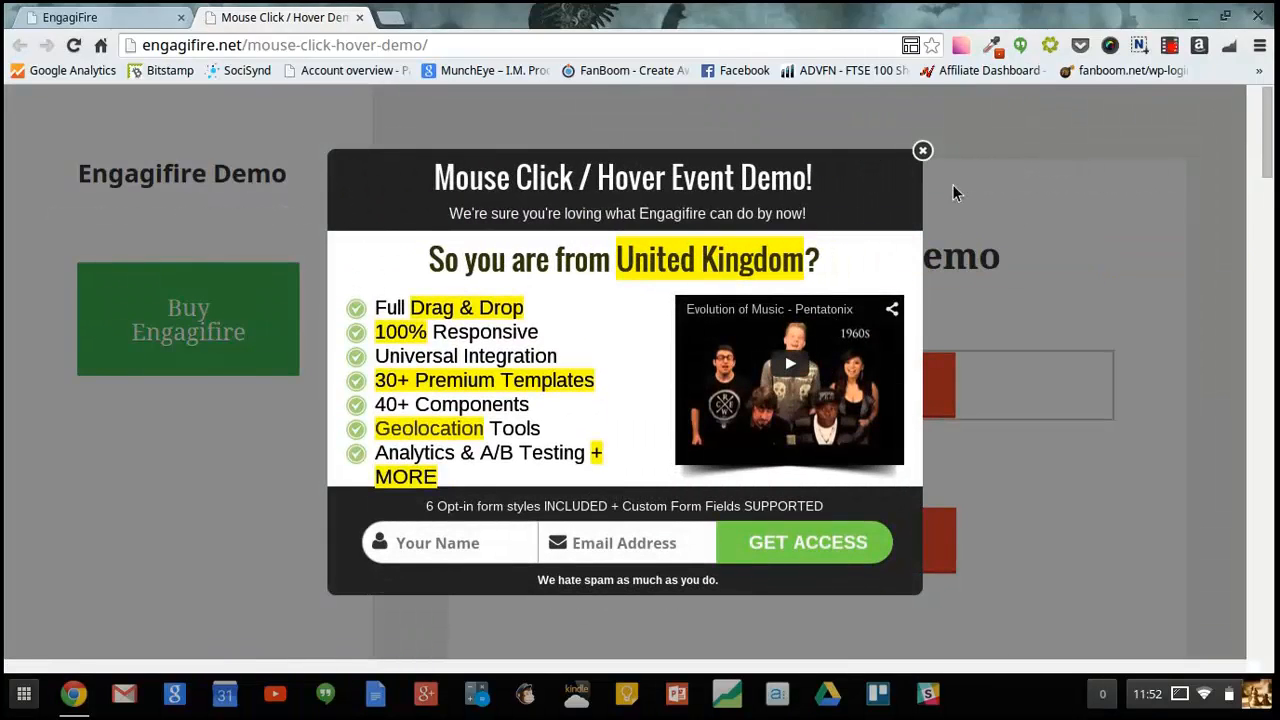
{"action": "left_click", "coordinate": [922, 152]}
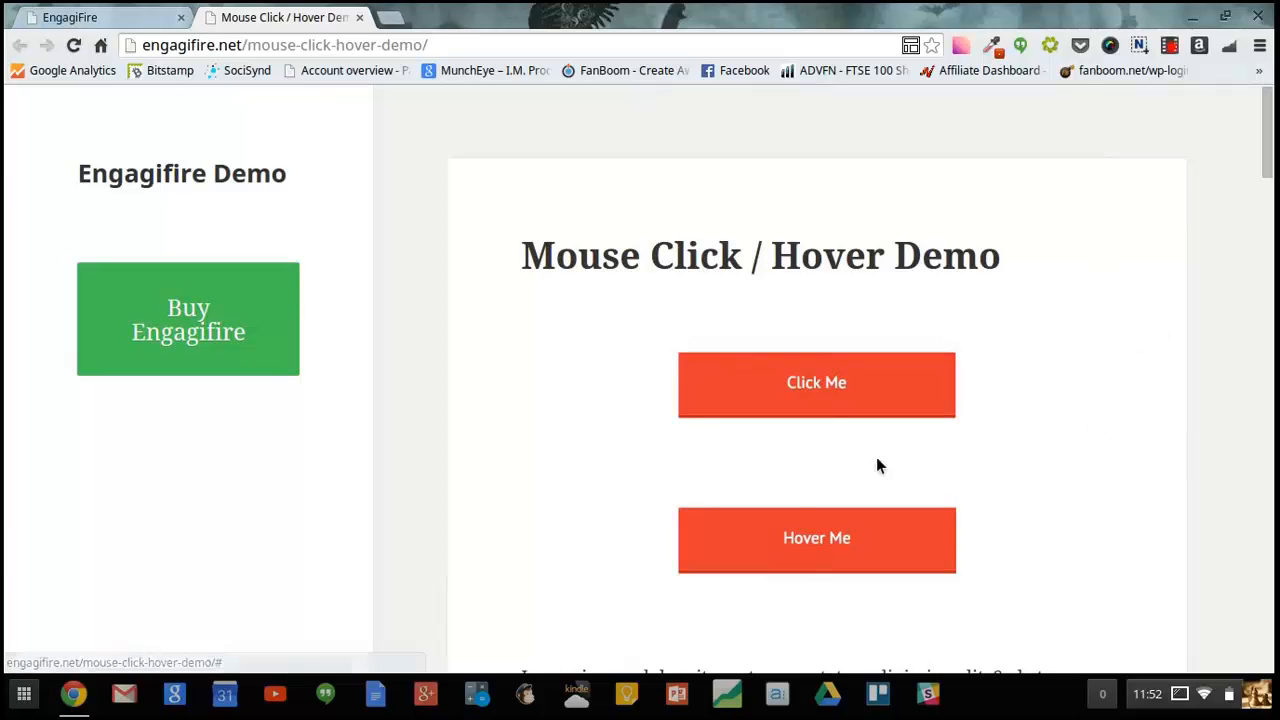
{"action": "mouse_move", "coordinate": [783, 546]}
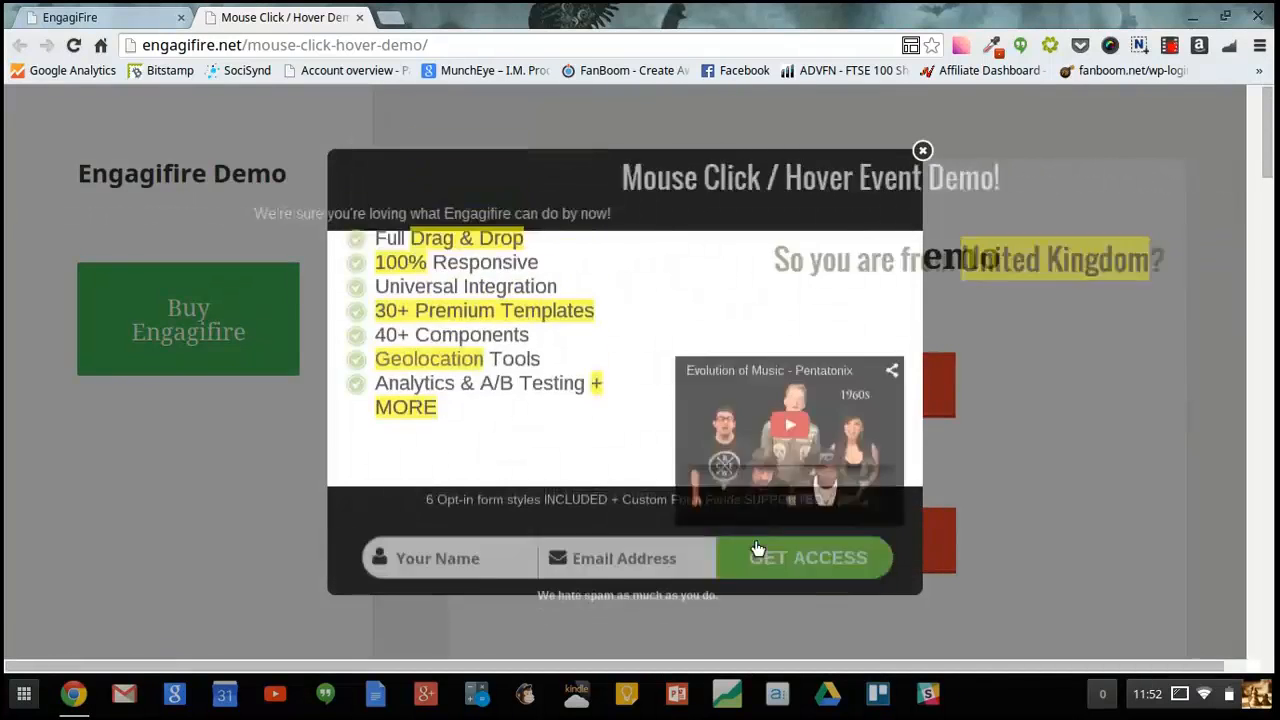
{"action": "left_click", "coordinate": [922, 151]}
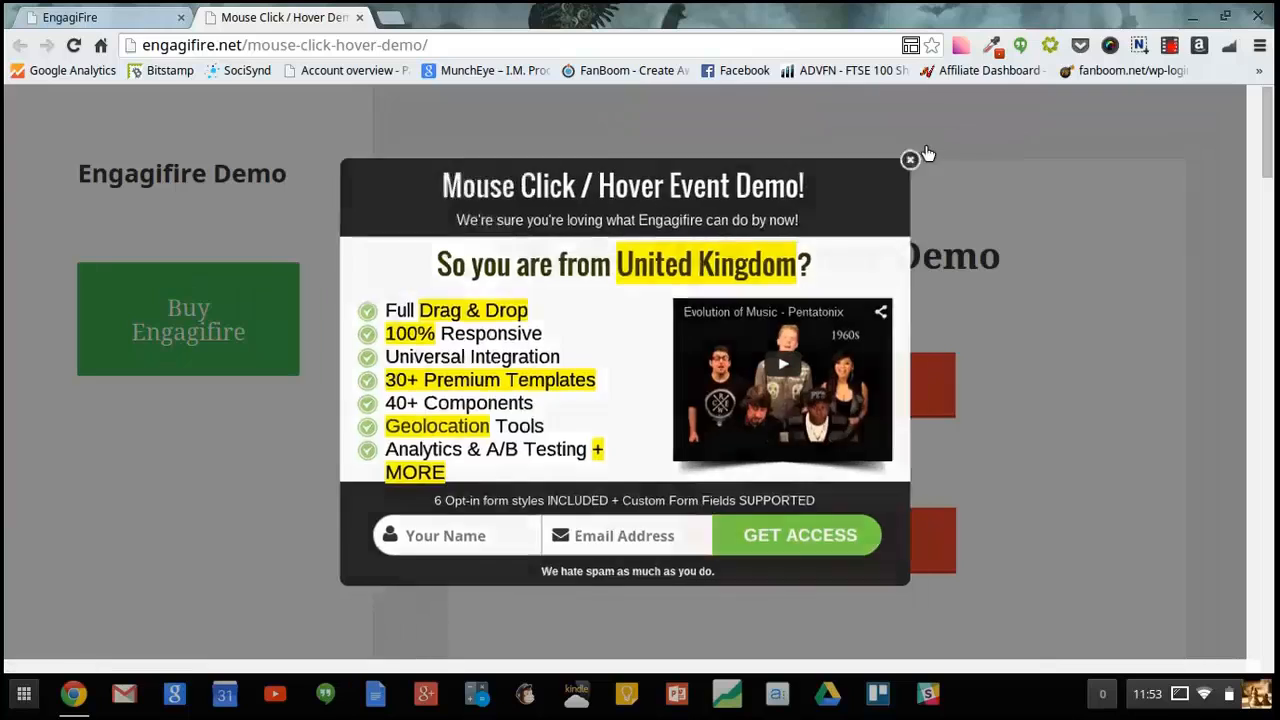